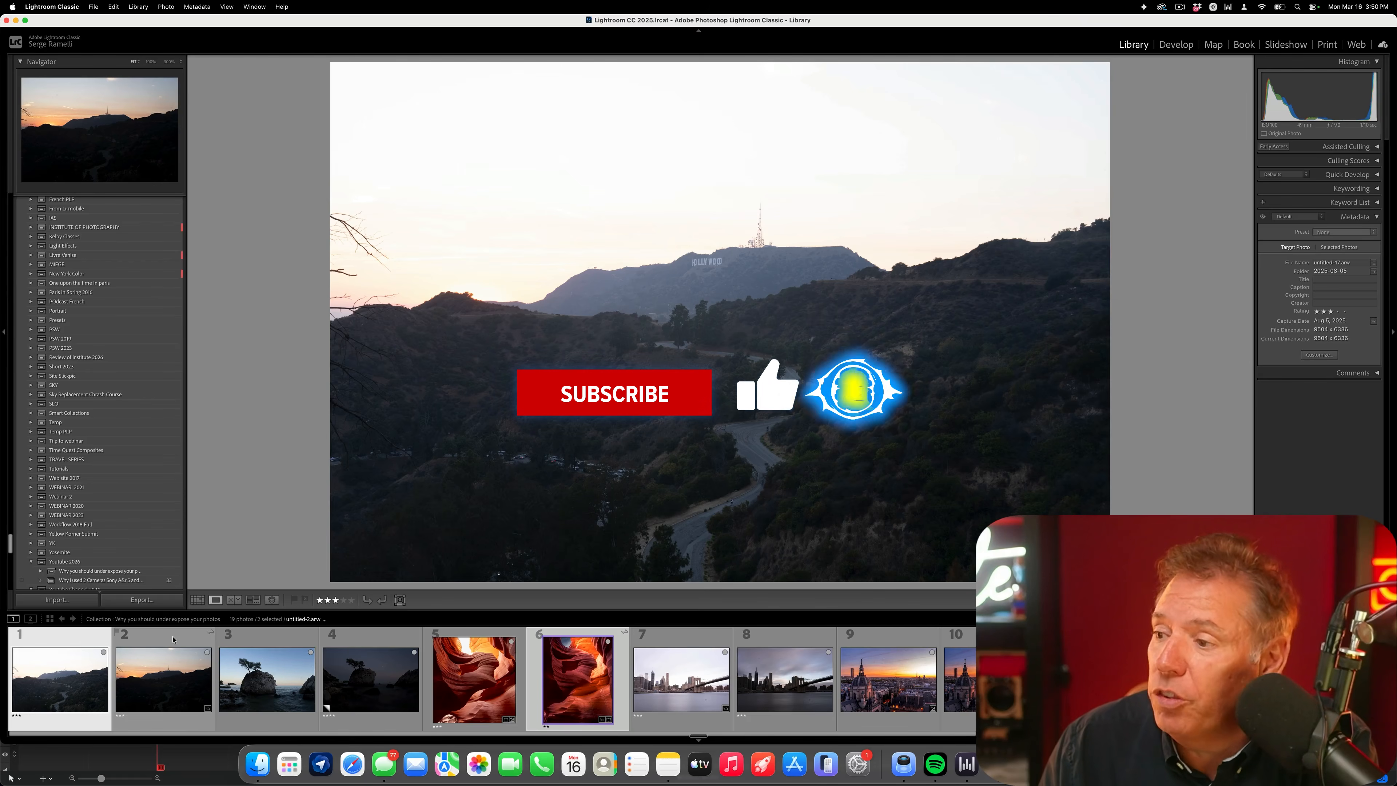
- Zoom into the first Hollywood hills photo to inspect its shadows, and view it alternately with the darker second exposure
left_click(87, 639)
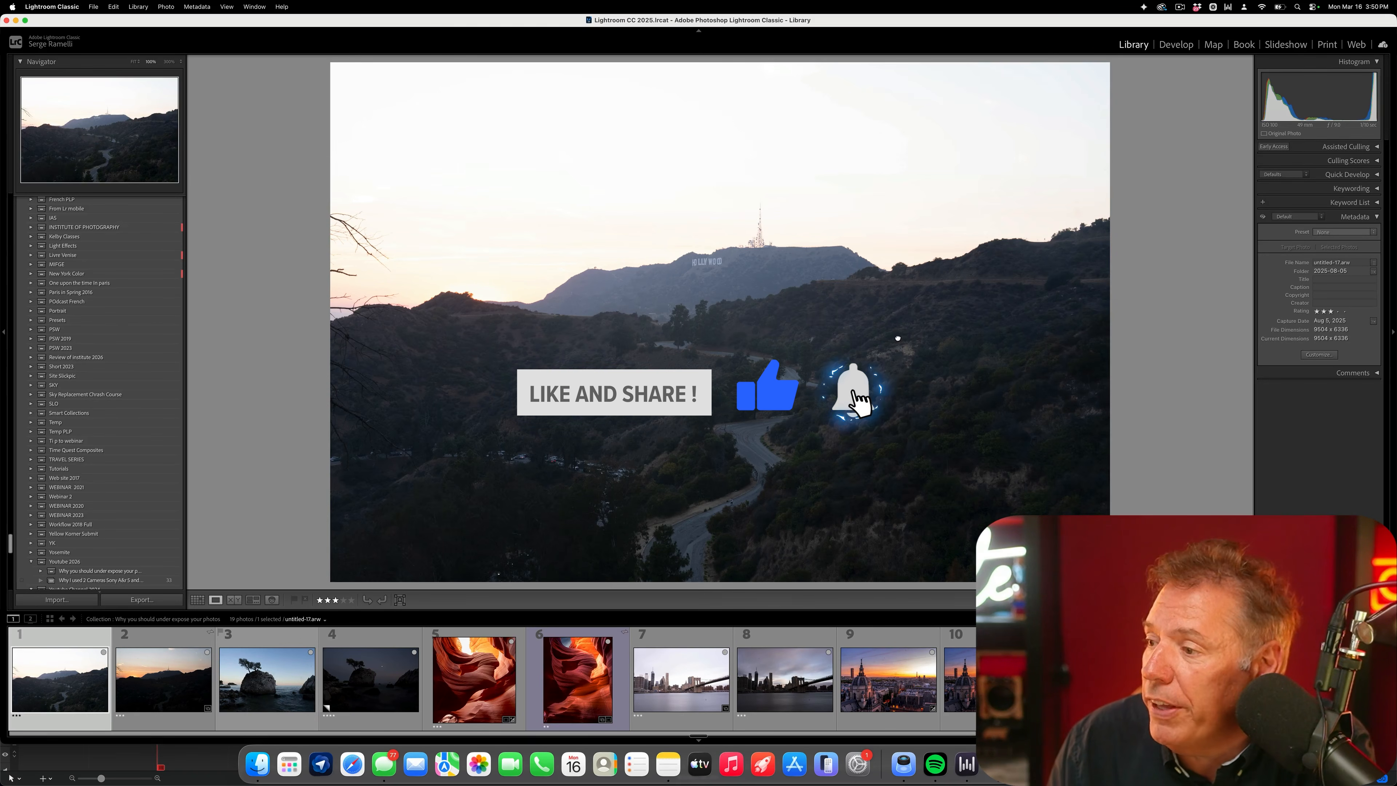
left_click(853, 311)
left_click_drag(822, 282, 848, 194)
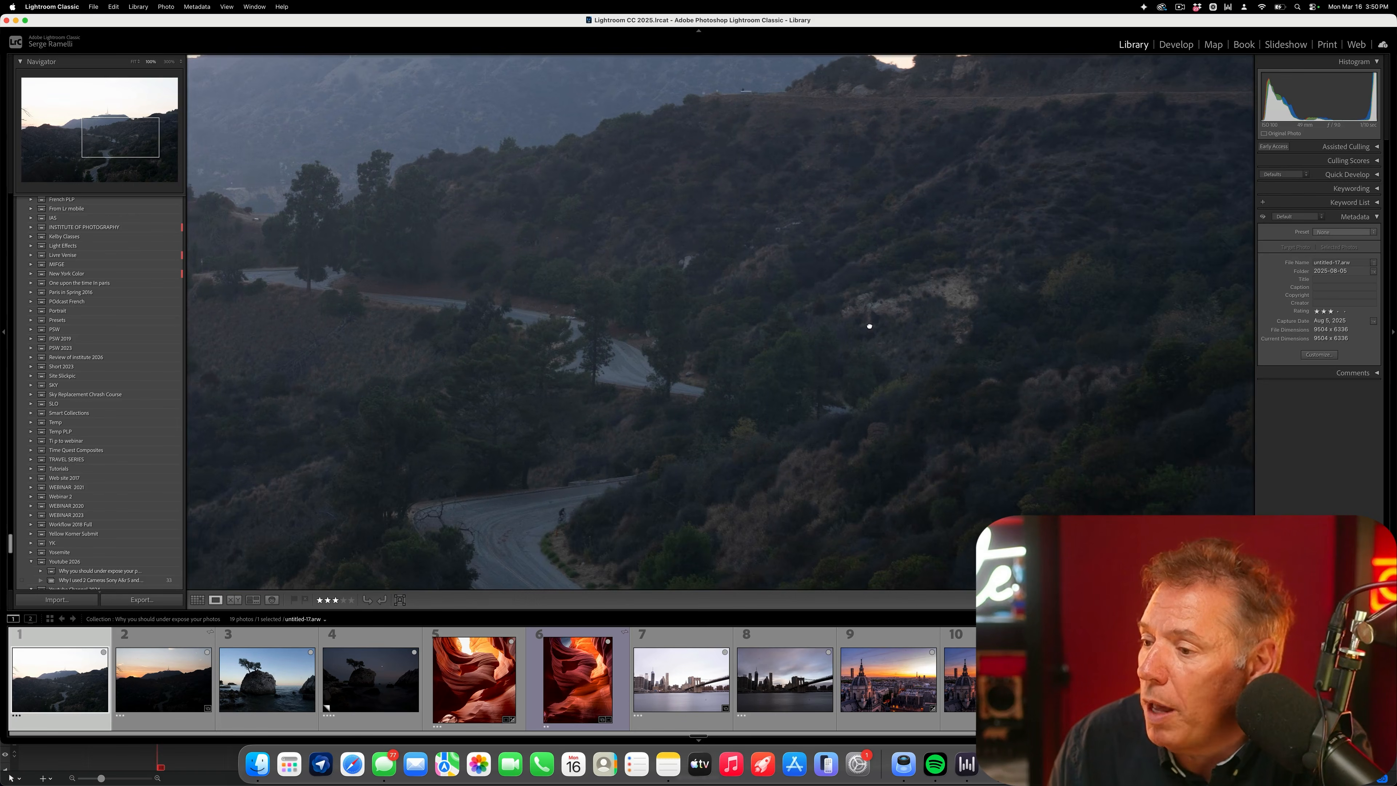
left_click(870, 324)
left_click(179, 675)
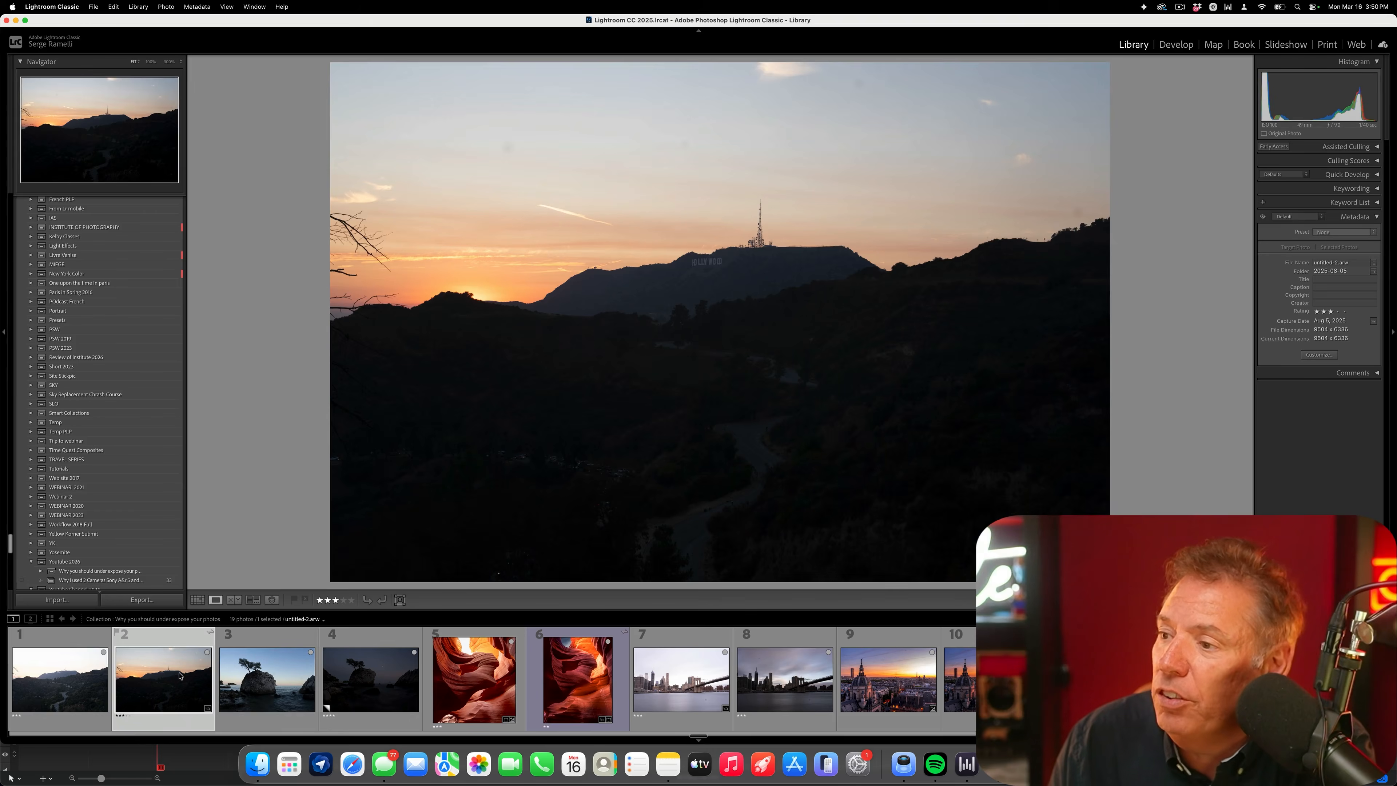
key("Left")
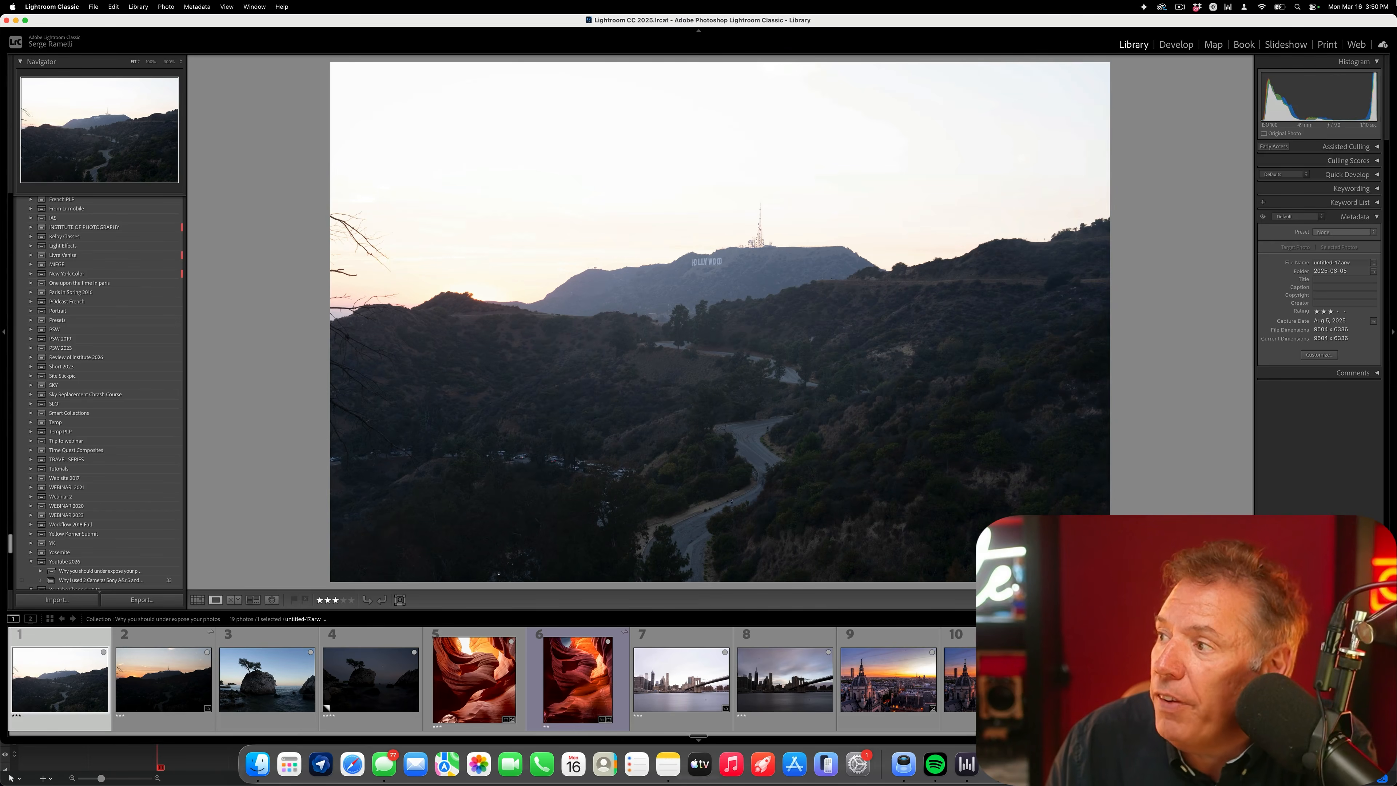
- Apply the GOLDEN HOUR preset to the first Hollywood hills photo in Develop and set its exposure to −1.75
left_click(1183, 44)
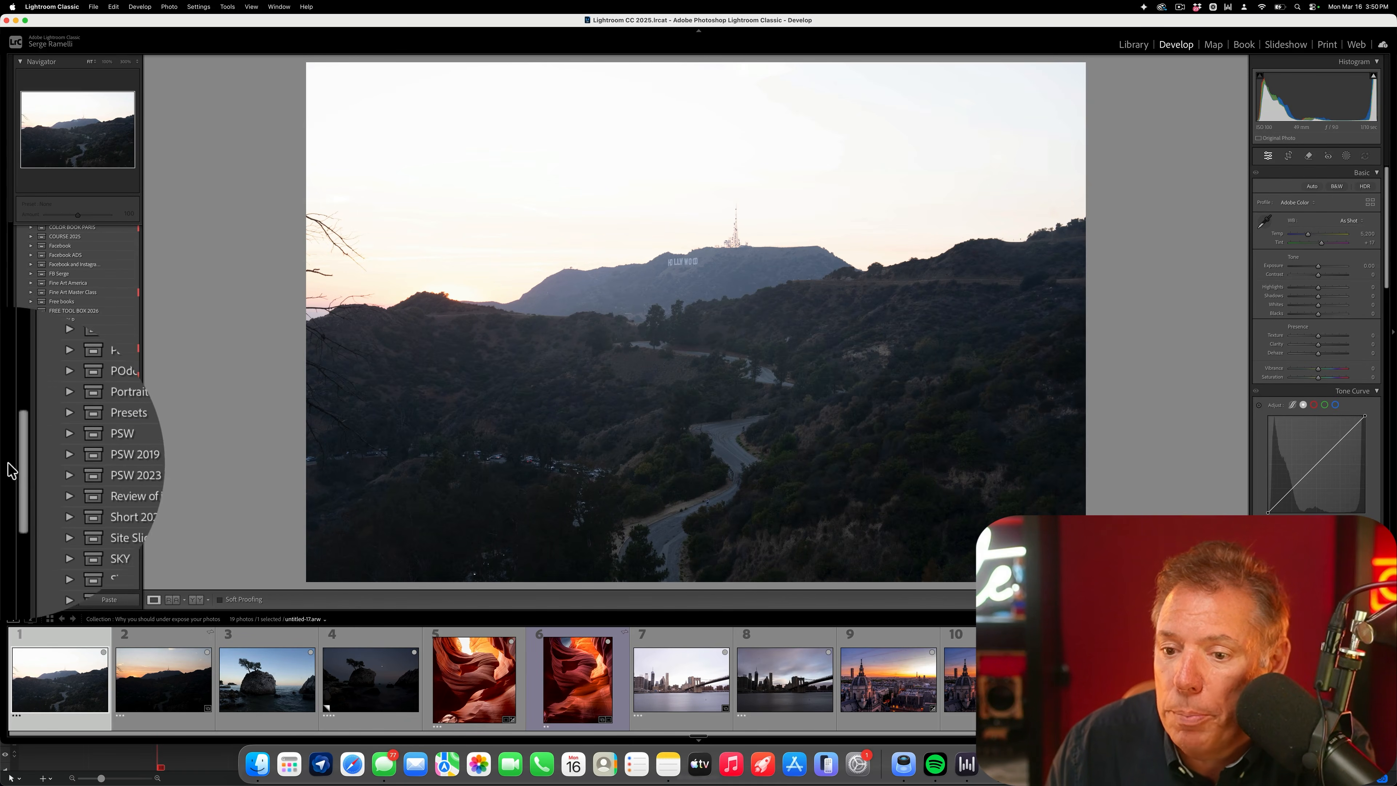
left_click_drag(9, 467, 11, 249)
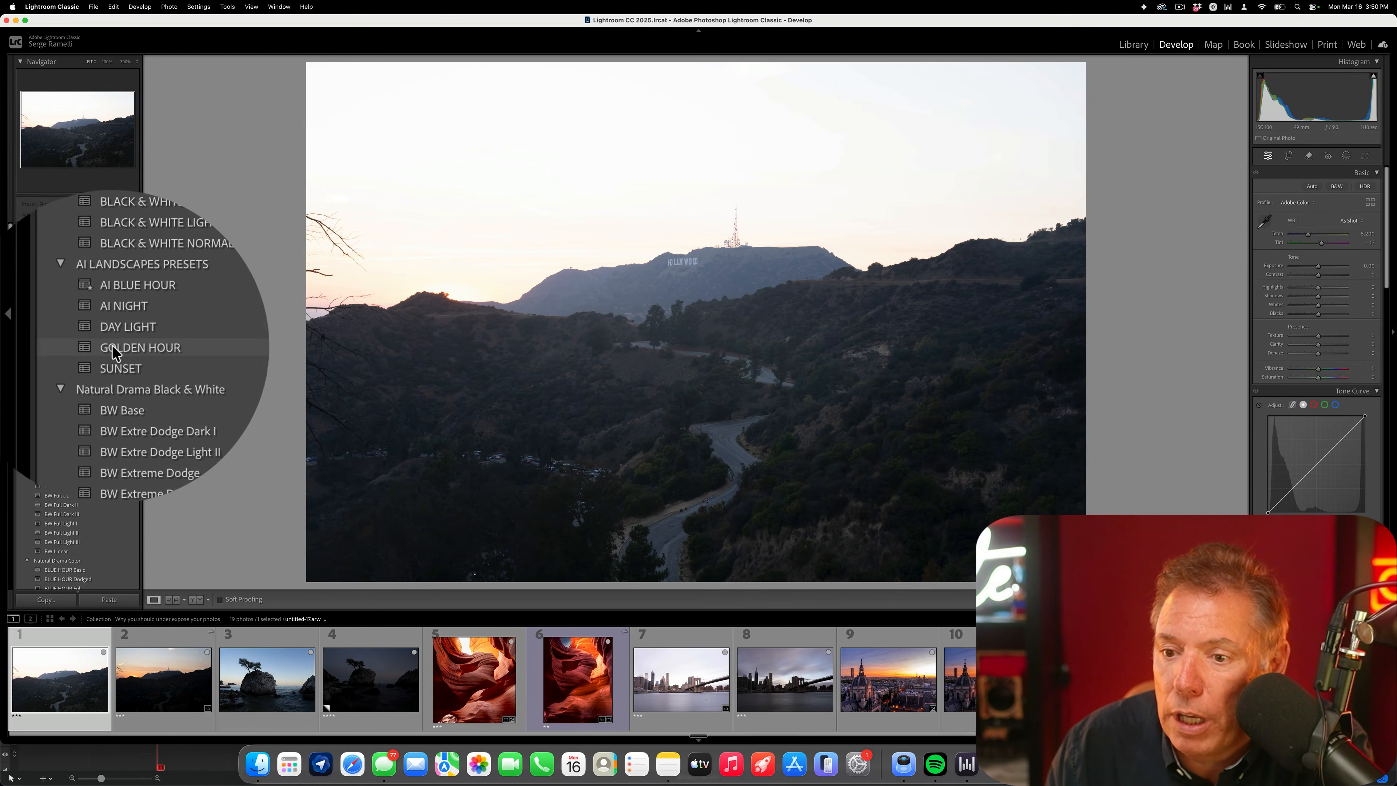
left_click(153, 347)
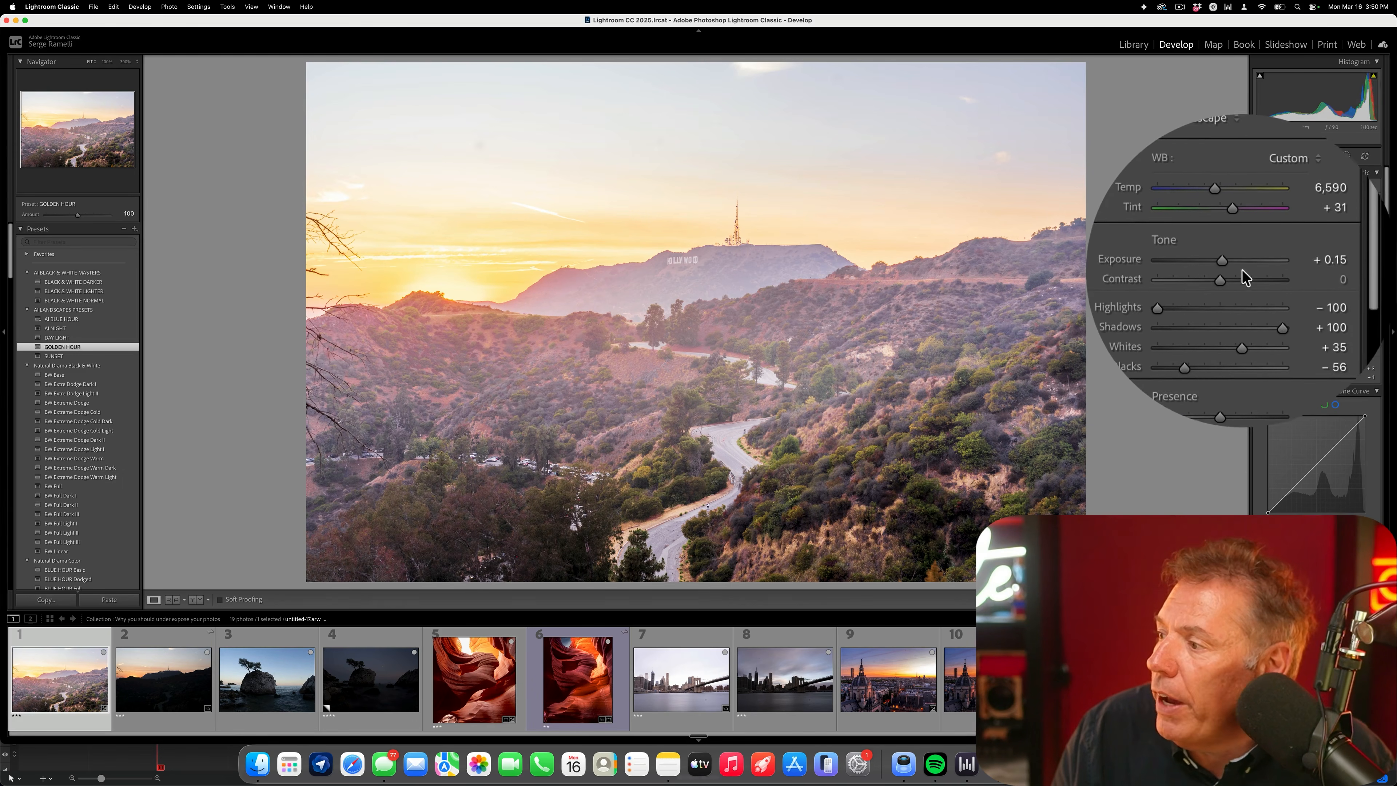
left_click_drag(1318, 269, 1308, 267)
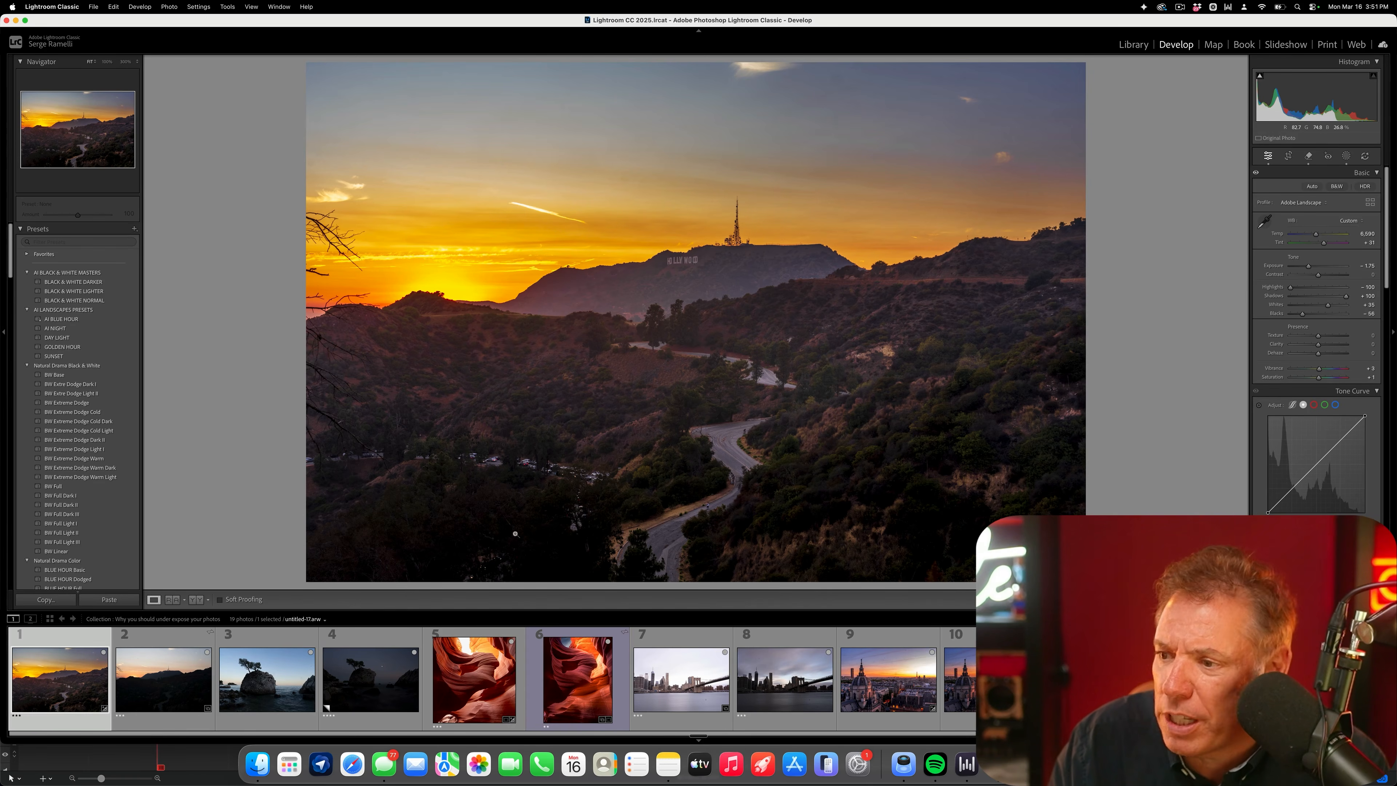
- Apply the GOLDEN HOUR preset to the darker second hills photo and compare it side by side with the first
left_click(164, 679)
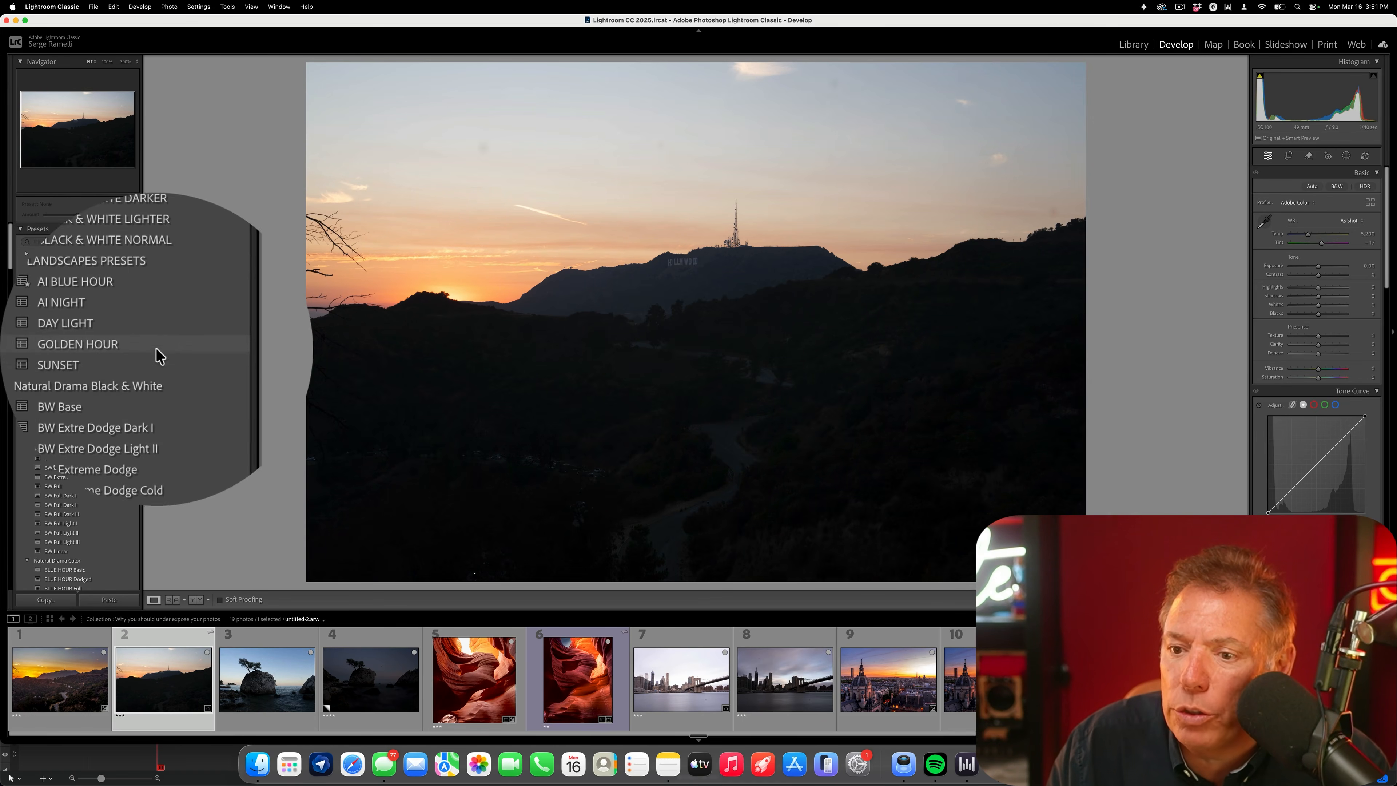
left_click(158, 354)
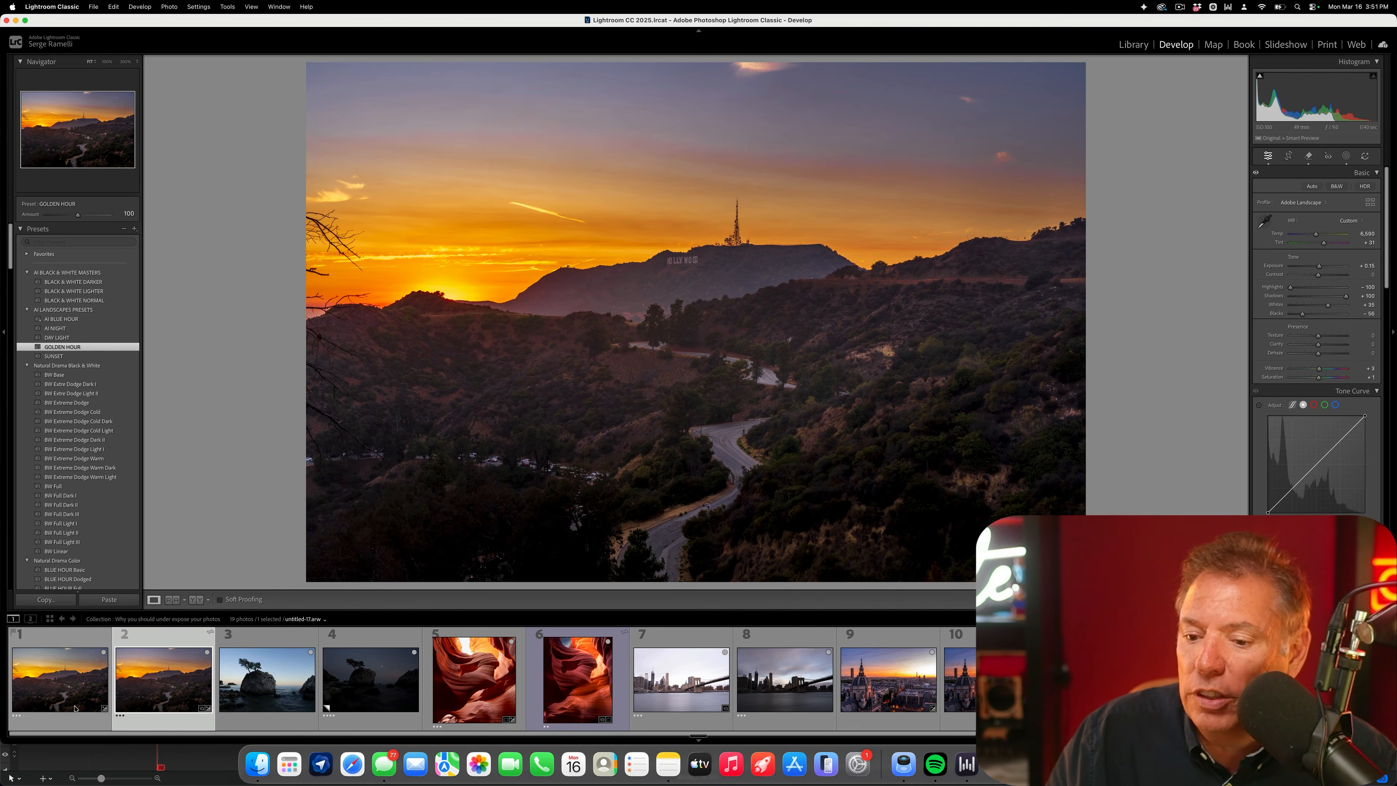
left_click(81, 683, "super")
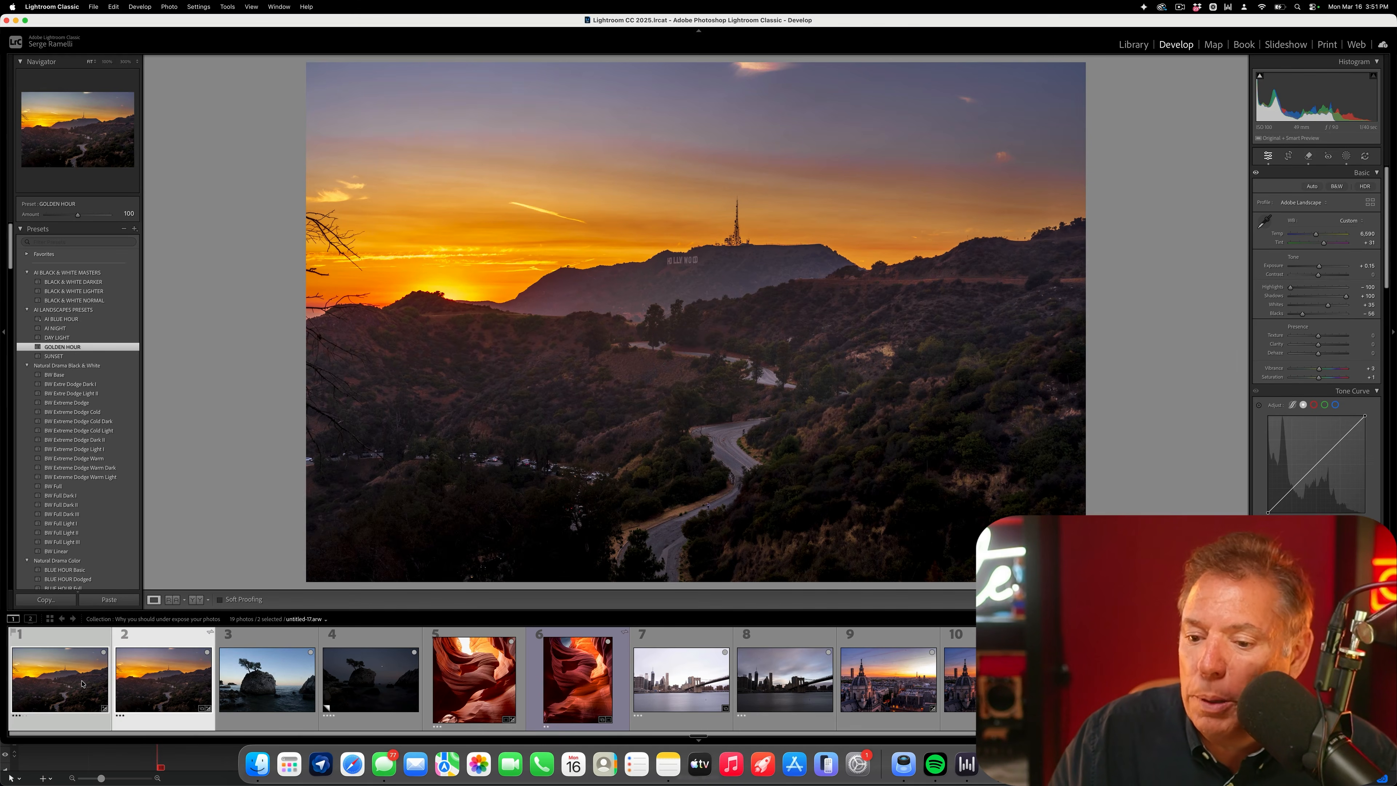
key("c")
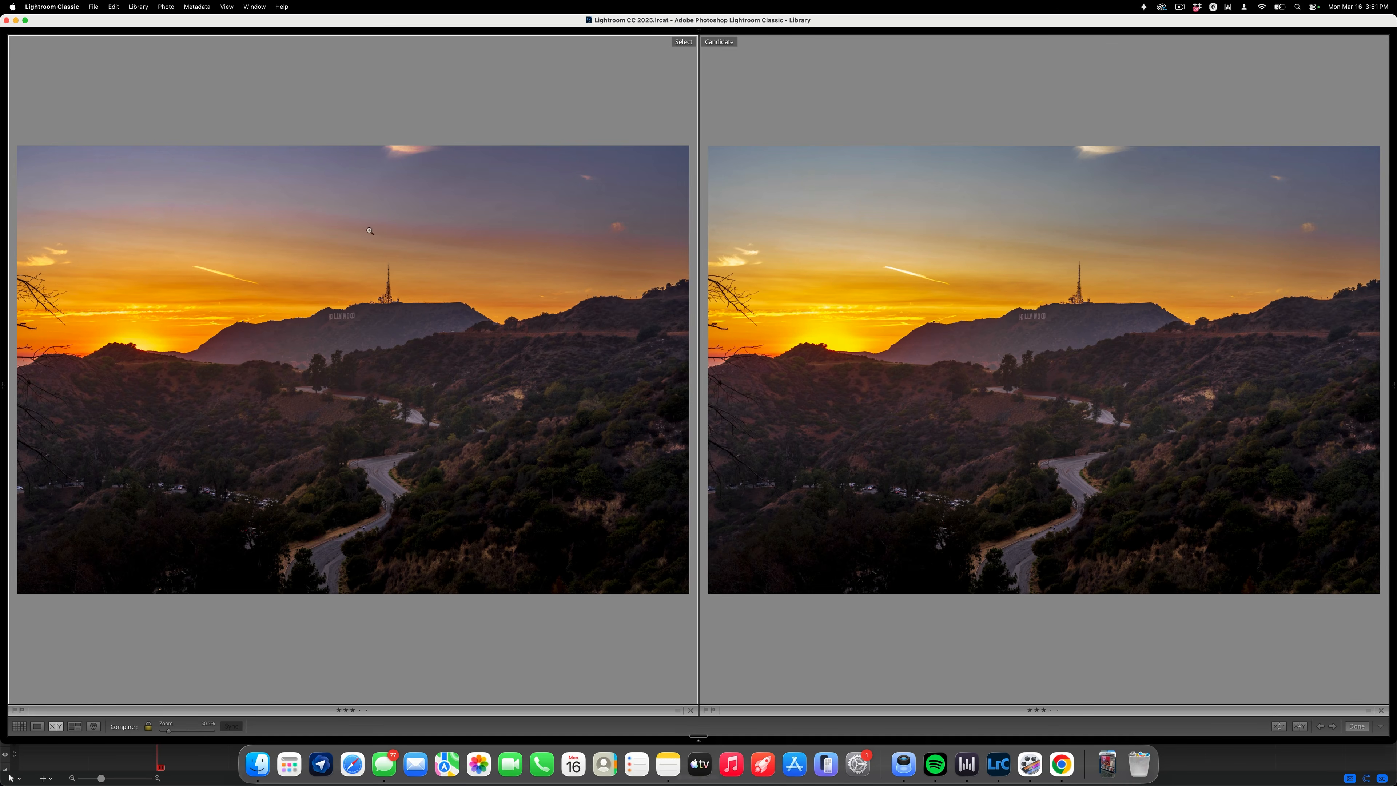
key("shift+Tab")
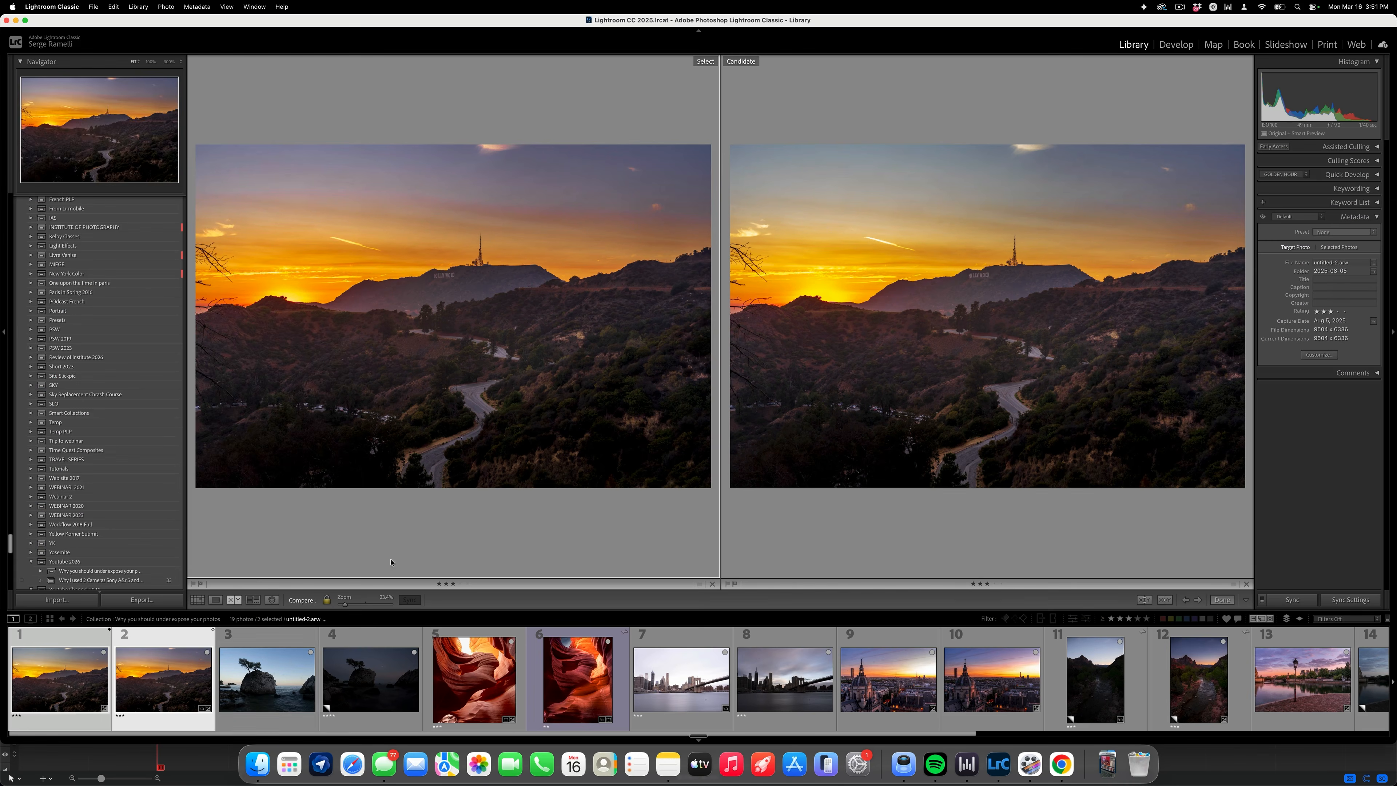
- View the two sea-rock photos side by side and open only the brighter one, photo 3, in Develop
left_click(286, 645)
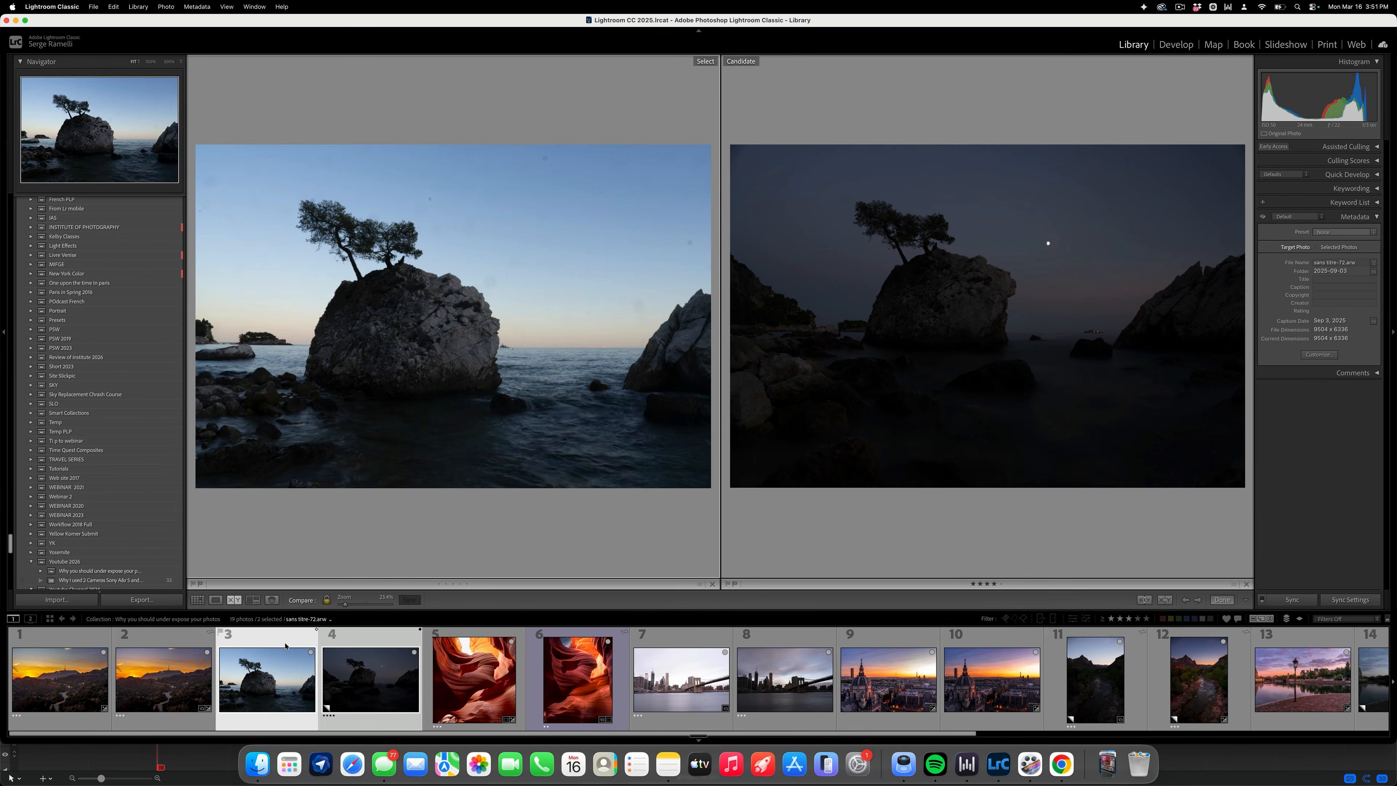
left_click(215, 600)
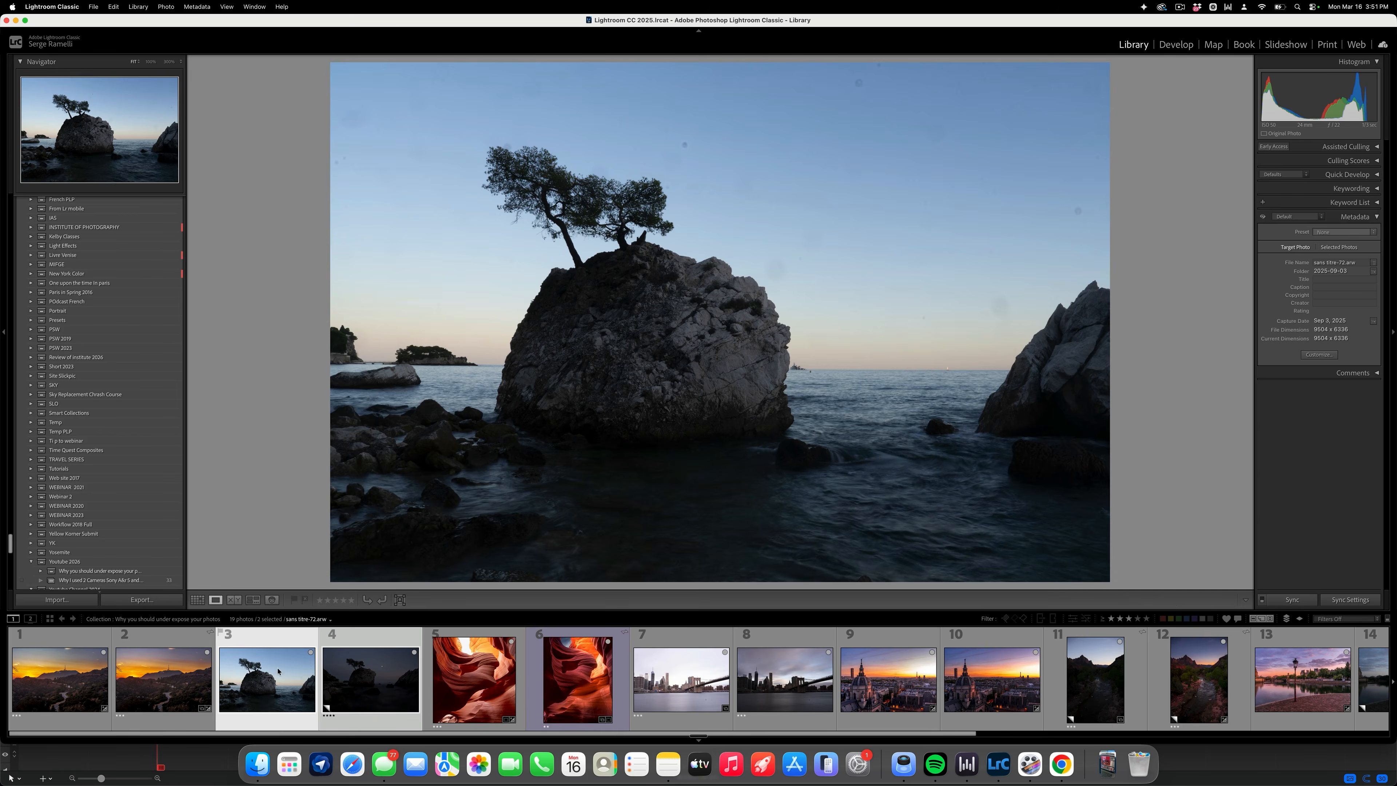
left_click(268, 638)
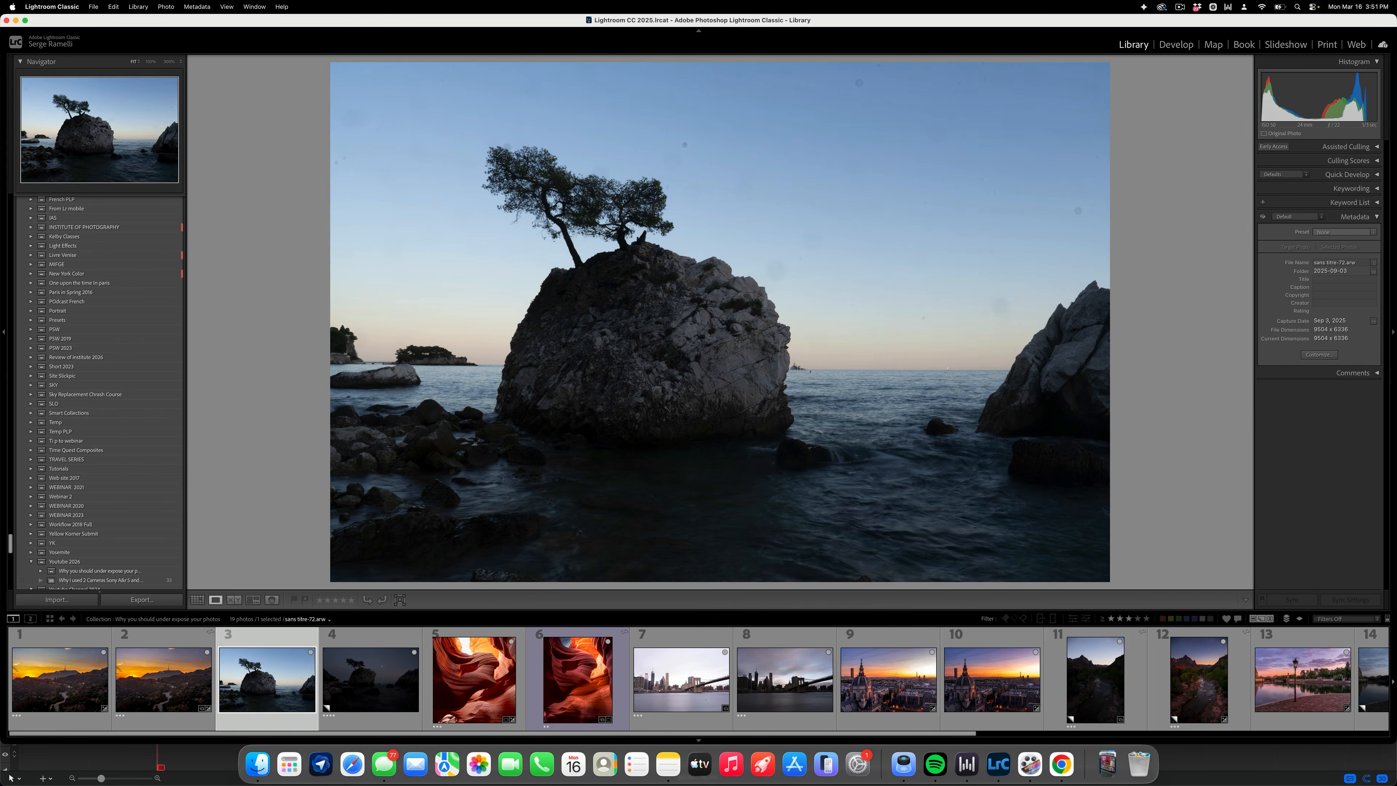
key("d")
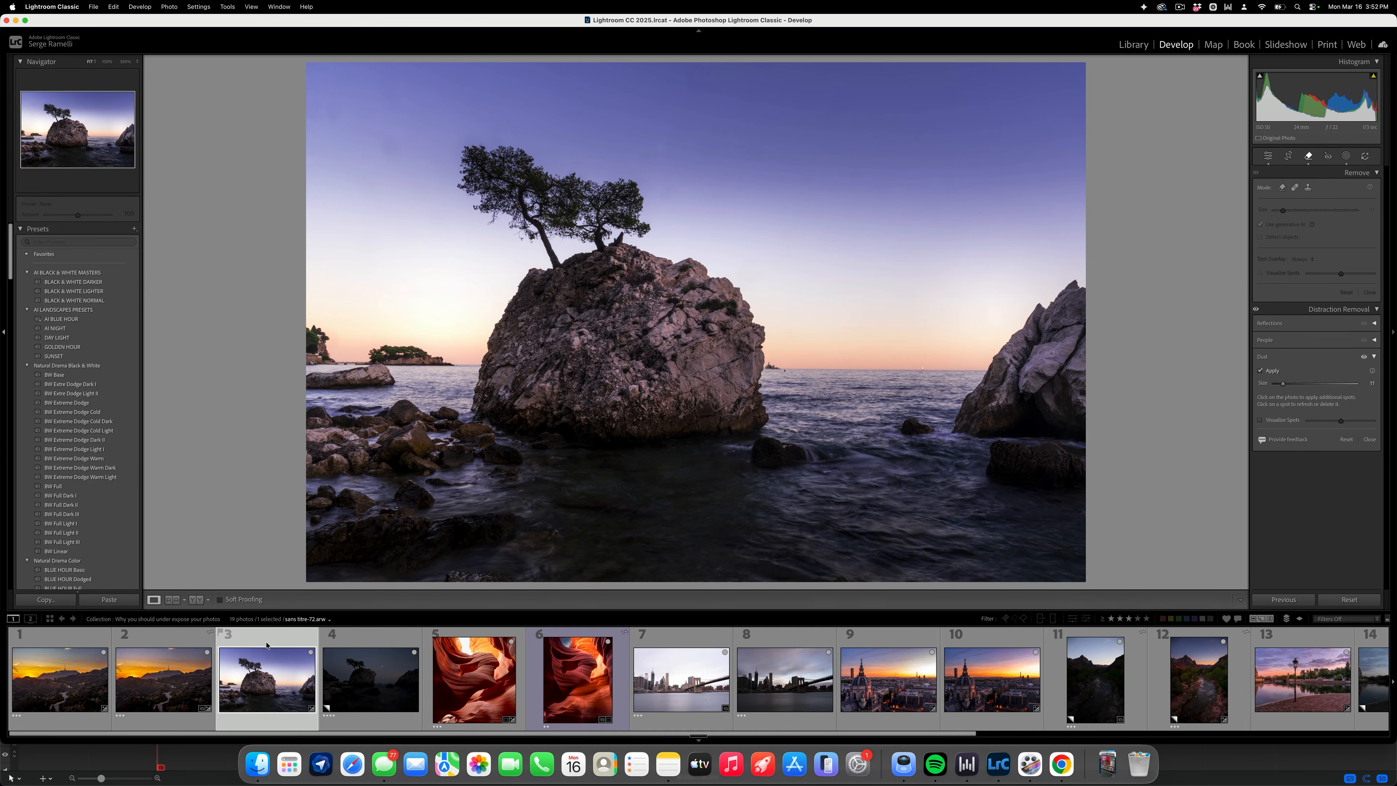
- Apply the AI BLUE HOUR preset to the dark sea-rock photo with exposure about +0.85, and check it against photo 3
left_click(382, 643)
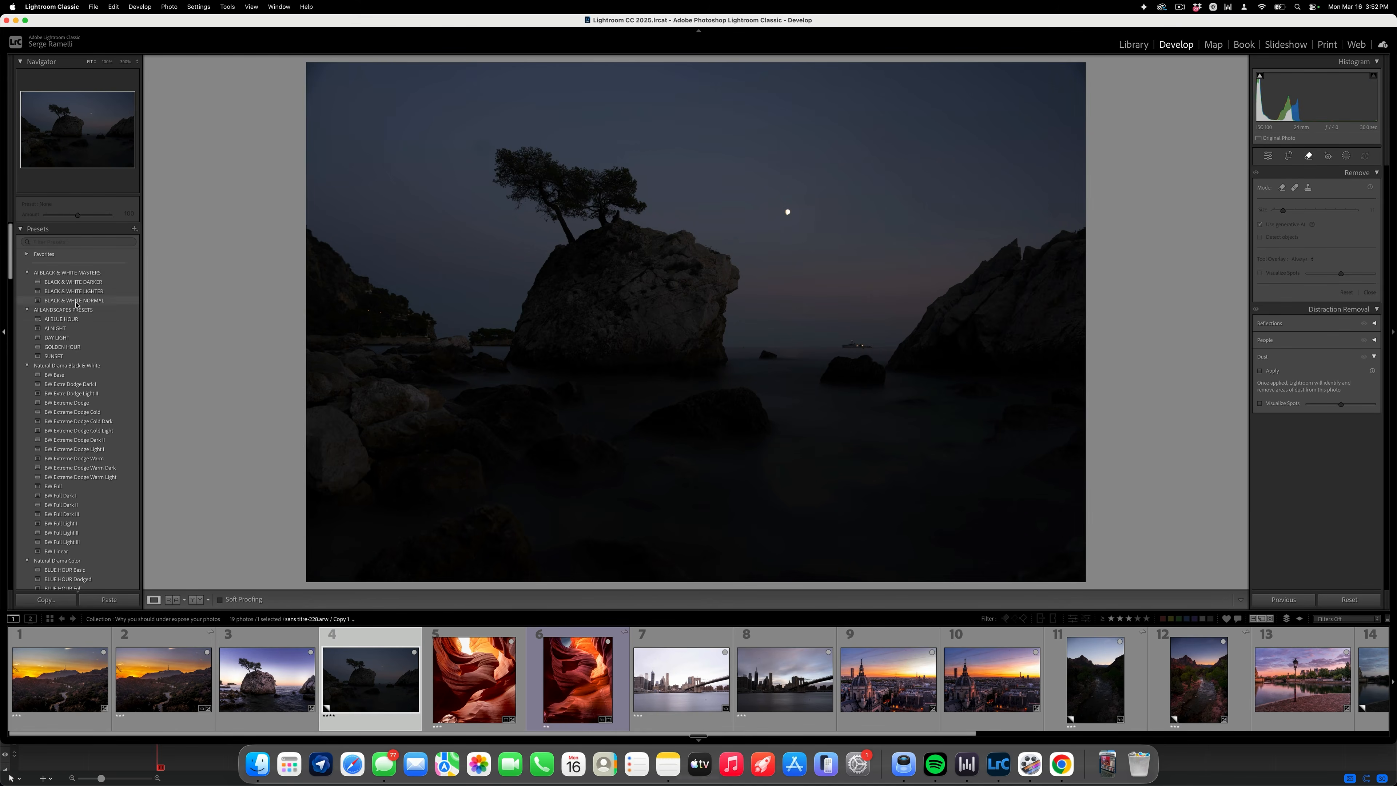
left_click(78, 322)
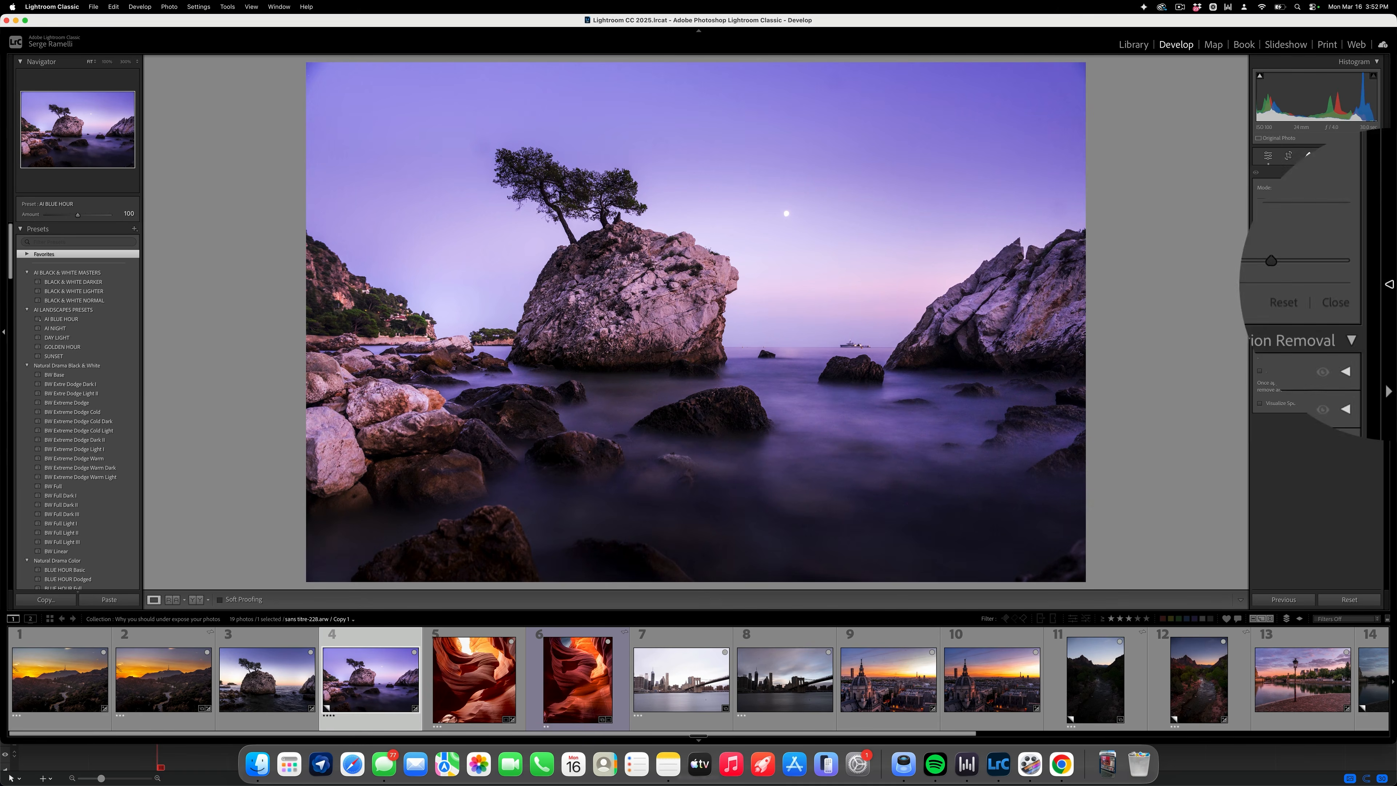
left_click(1268, 156)
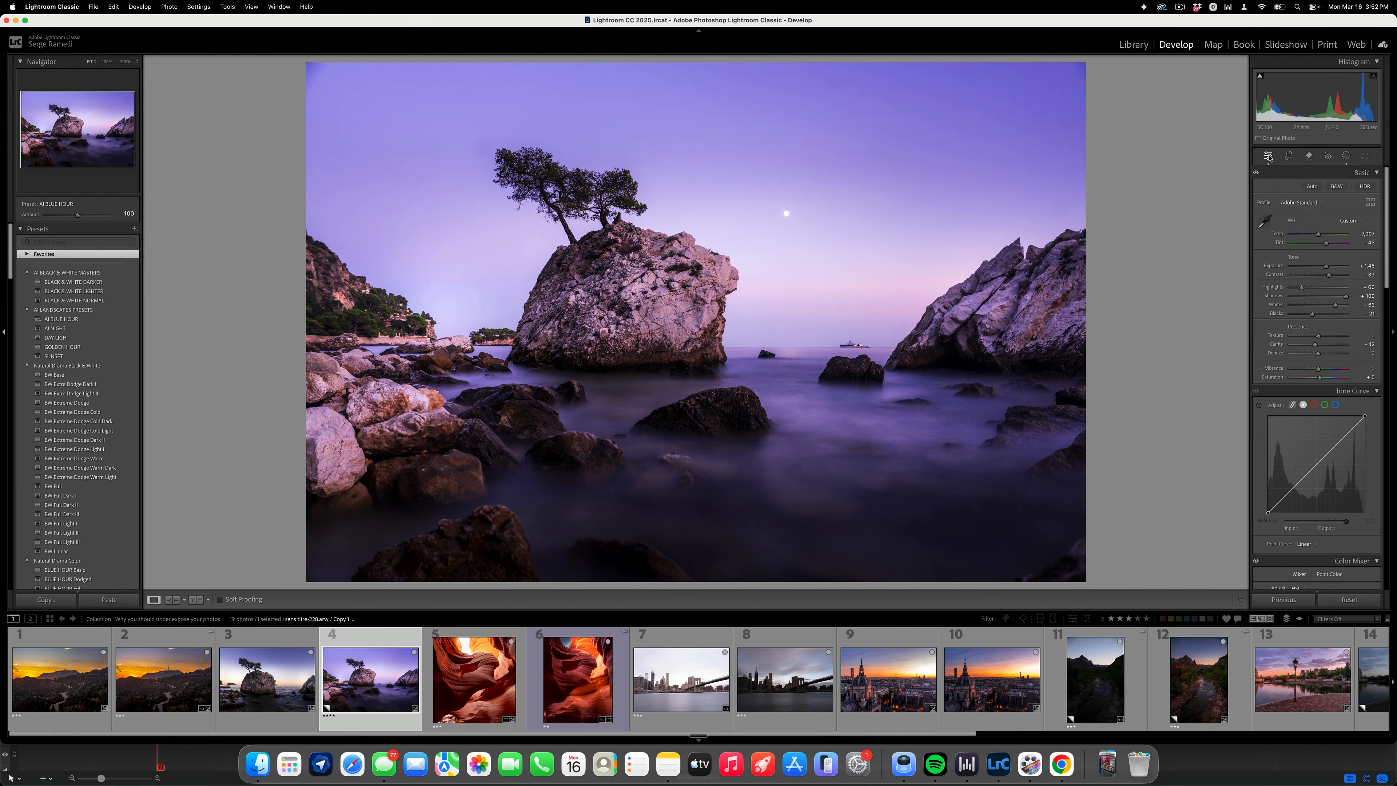
left_click_drag(1325, 267, 1323, 268)
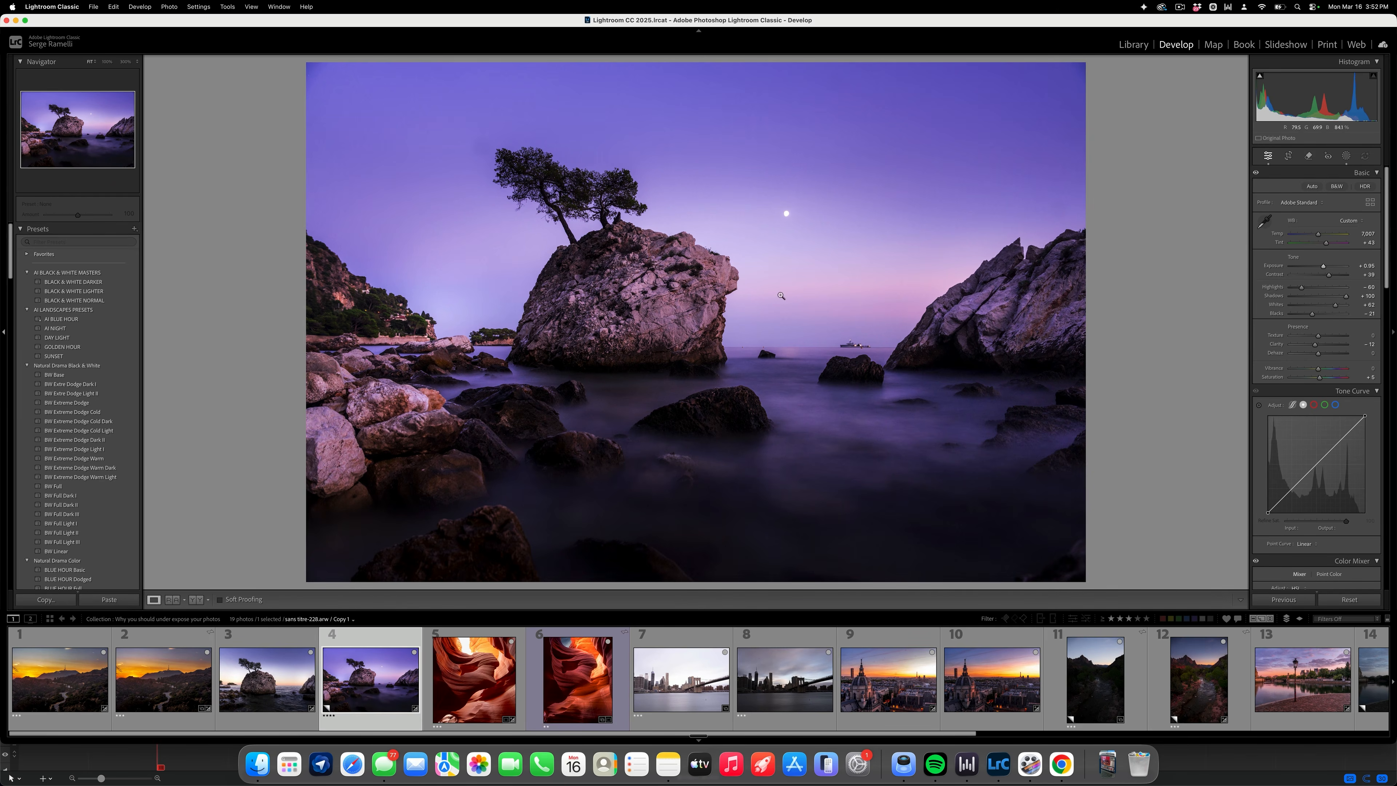
left_click(284, 671)
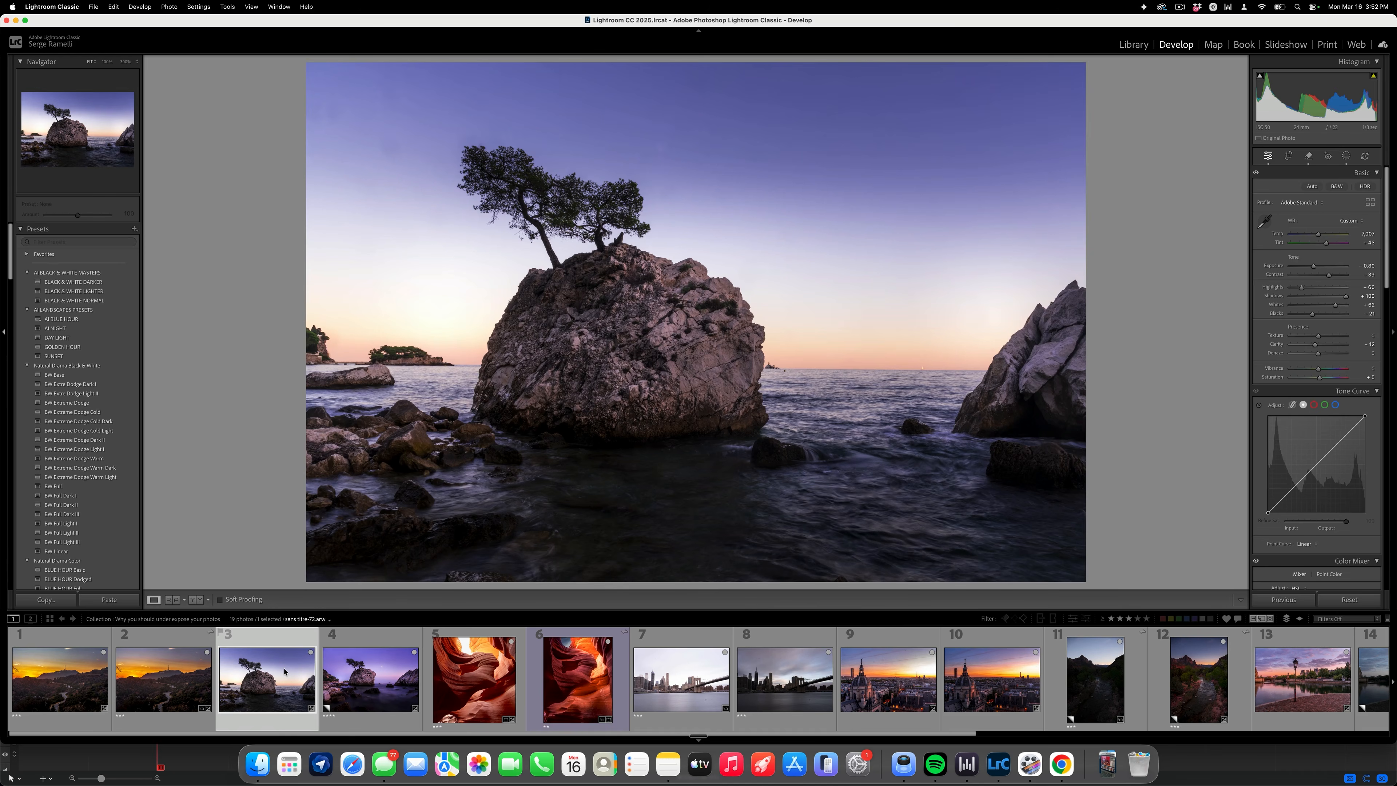
- Open the fifth photo and examine the sky opening and rock texture of the canyon up close
left_click(477, 678)
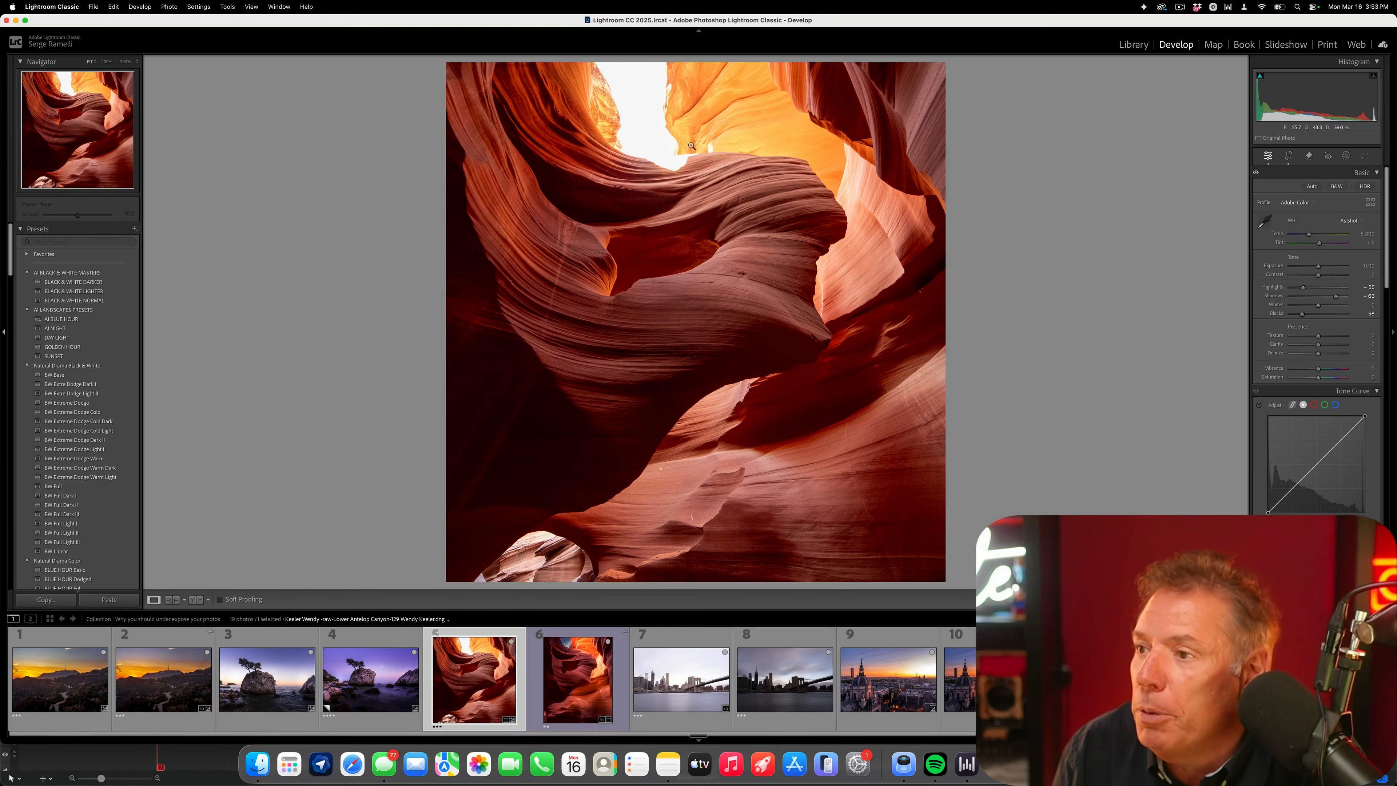
left_click(652, 362)
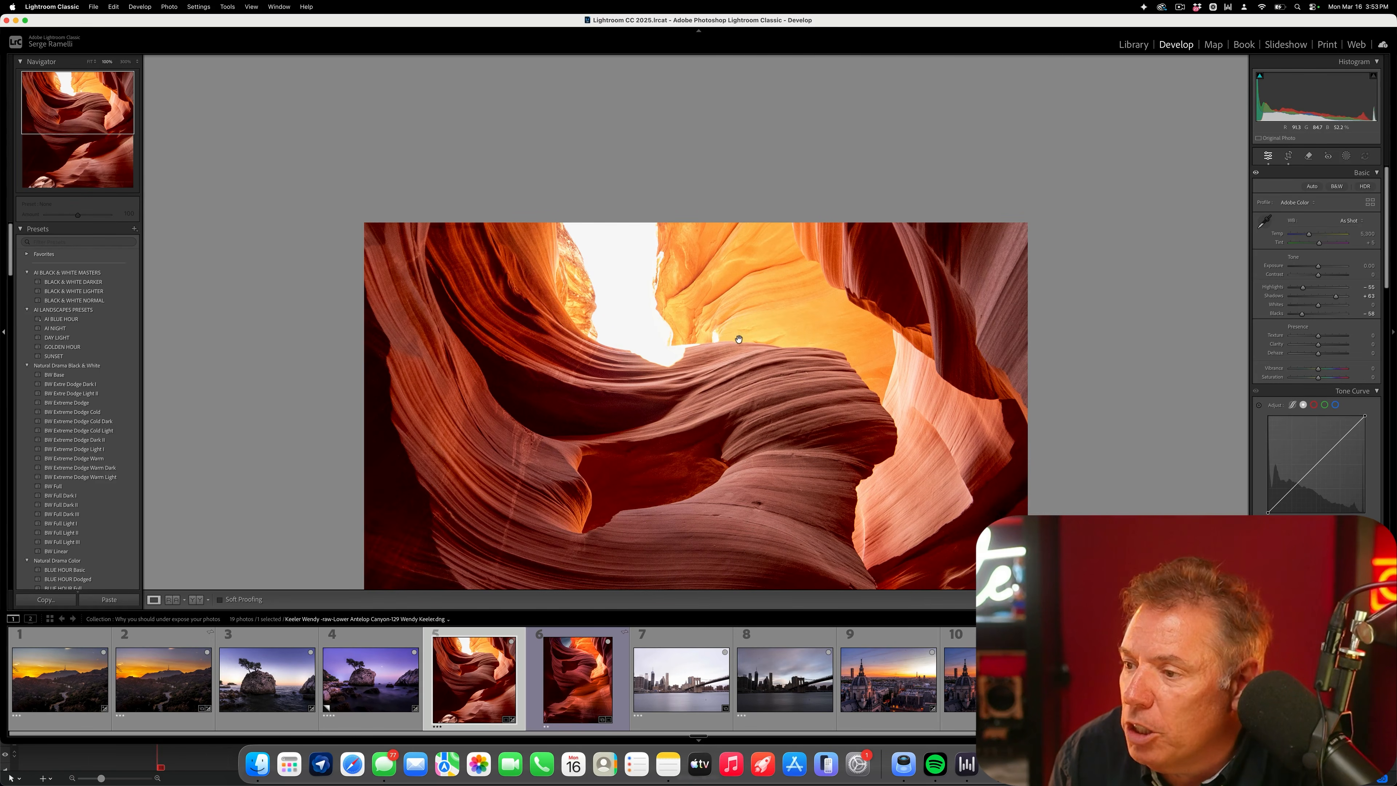
left_click_drag(739, 339, 705, 231)
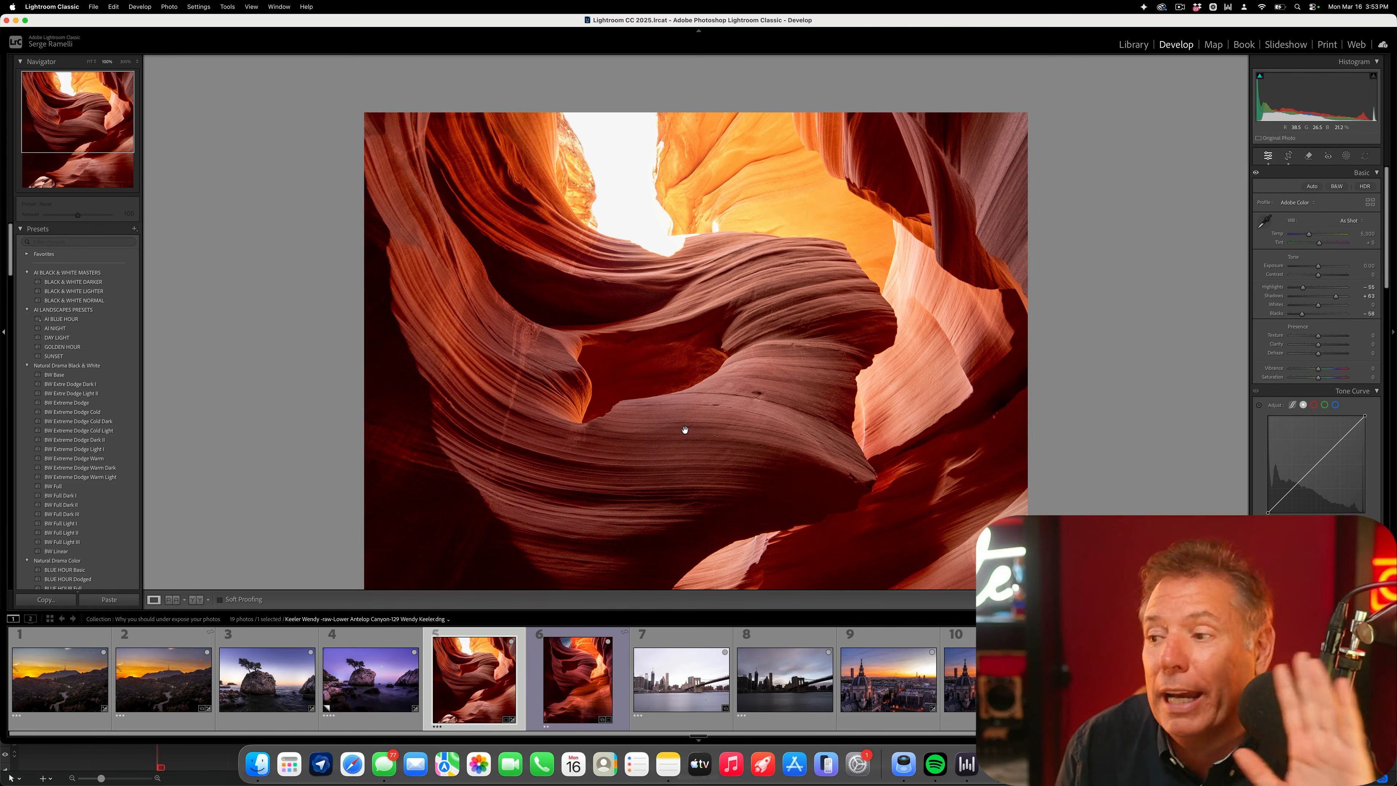
left_click(682, 407)
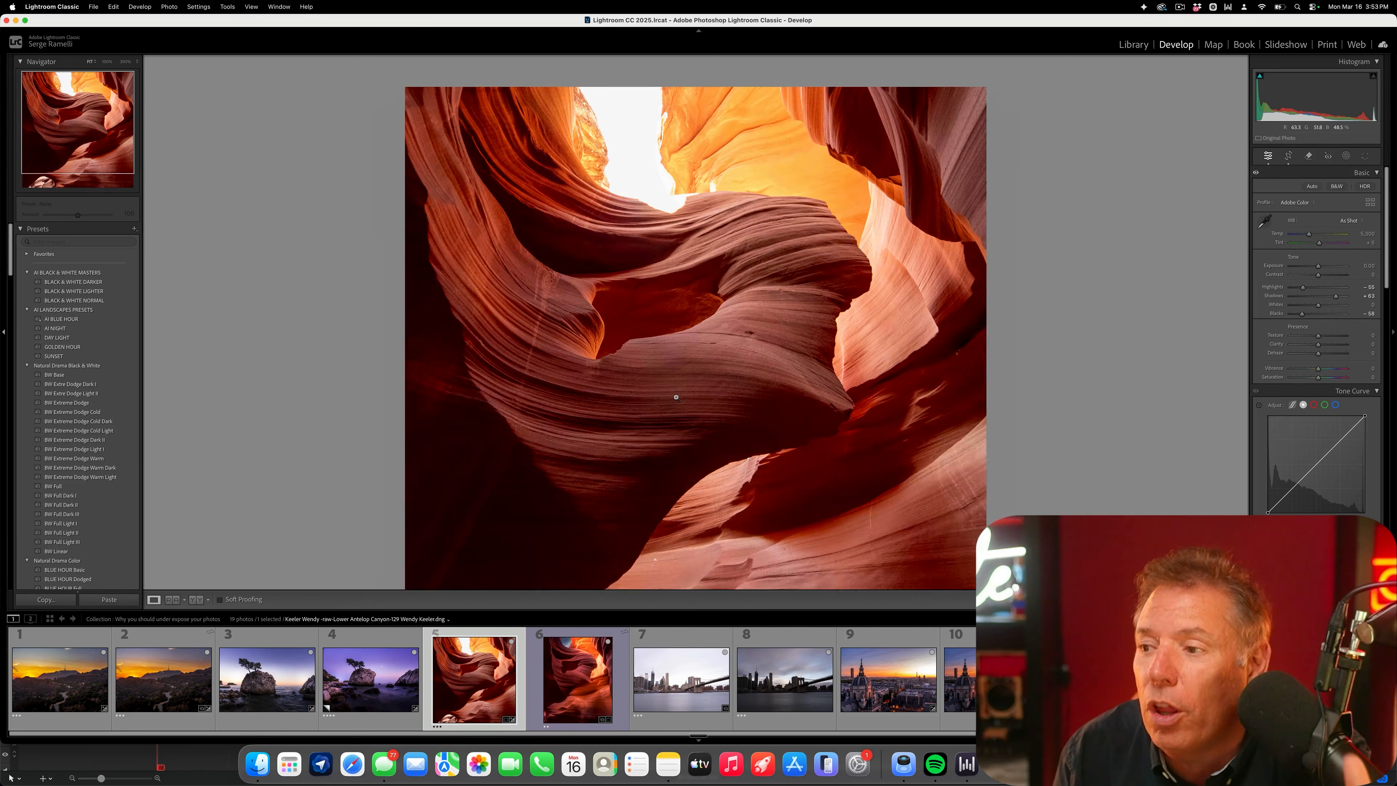
left_click(660, 173)
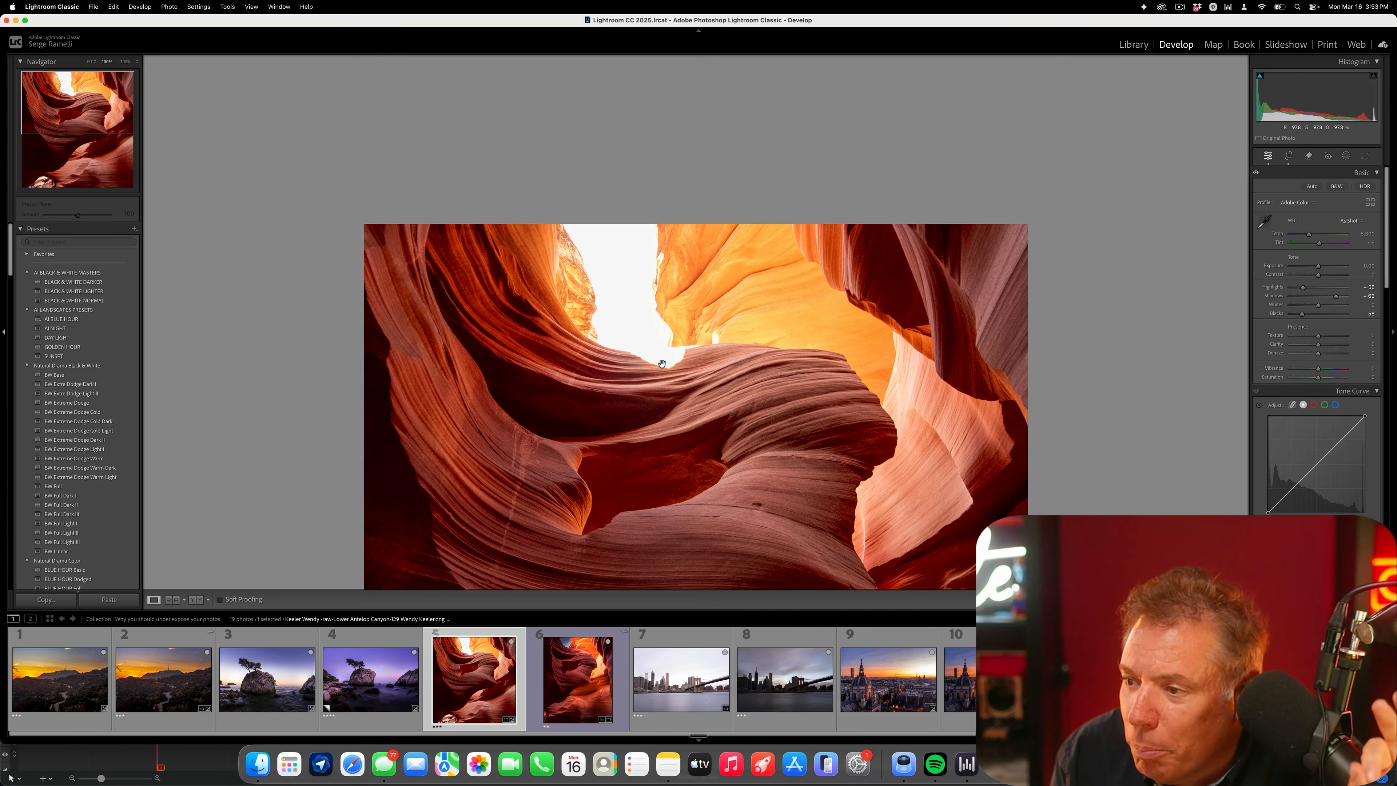
left_click(605, 465)
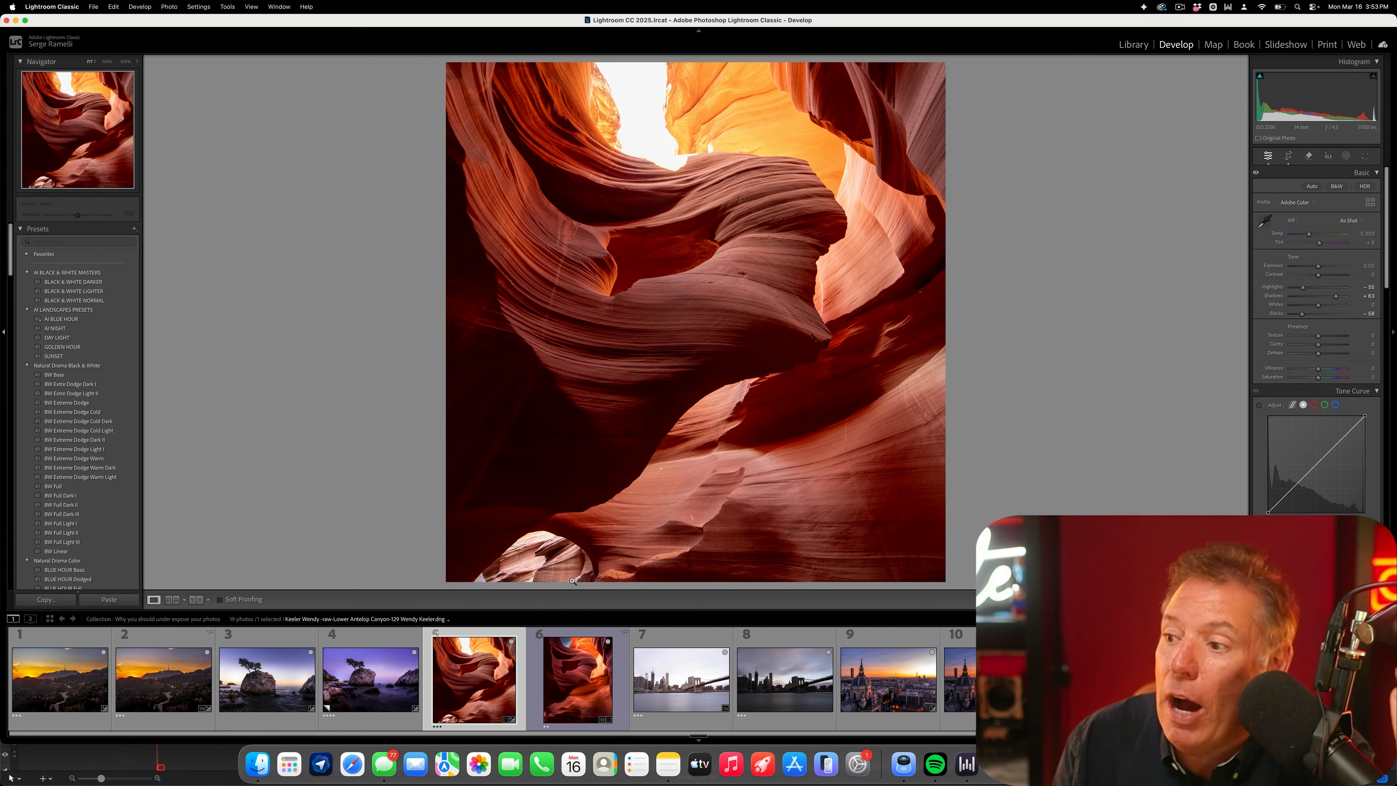
- Open the sixth photo and zoom in on the sky opening above the canyon to examine its detail
left_click(571, 680)
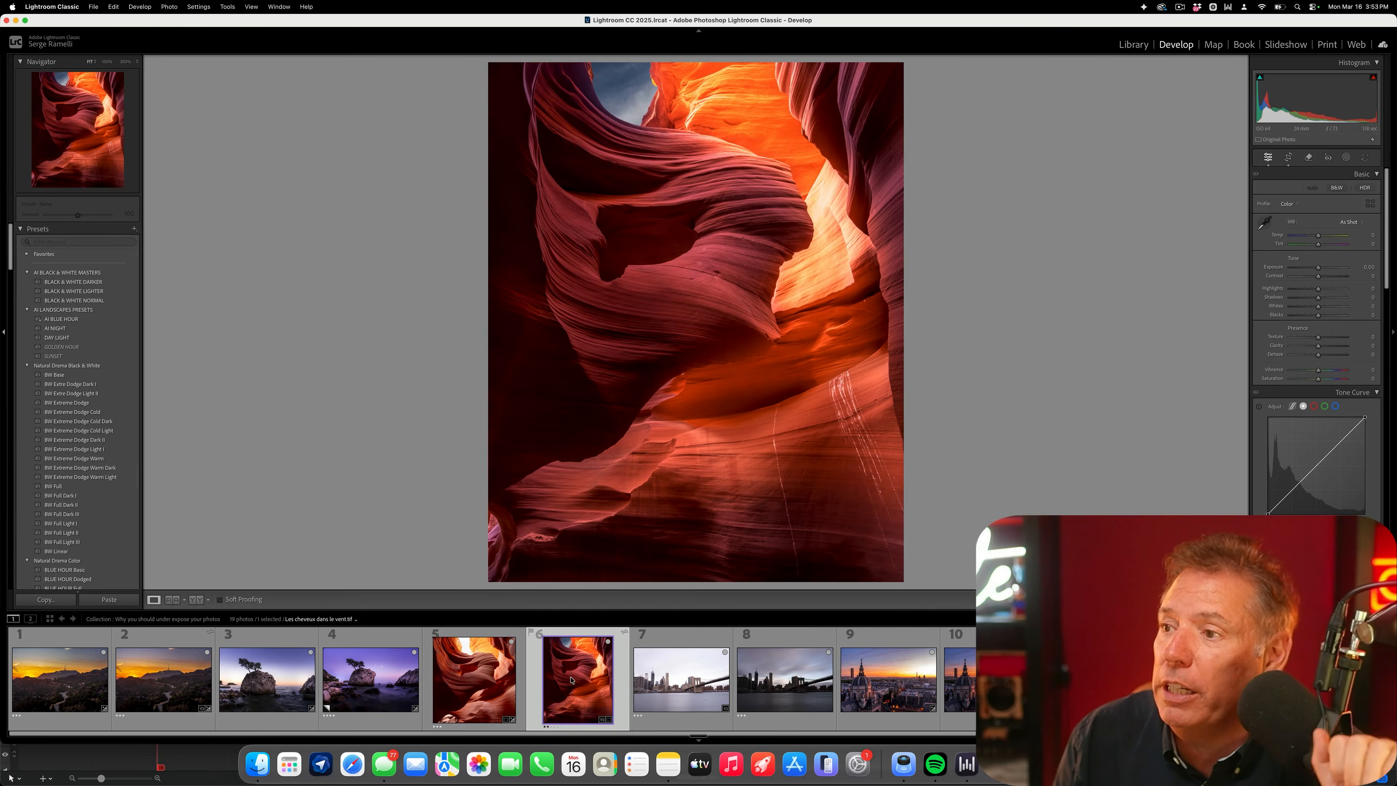
left_click(633, 106)
left_click_drag(688, 116, 669, 392)
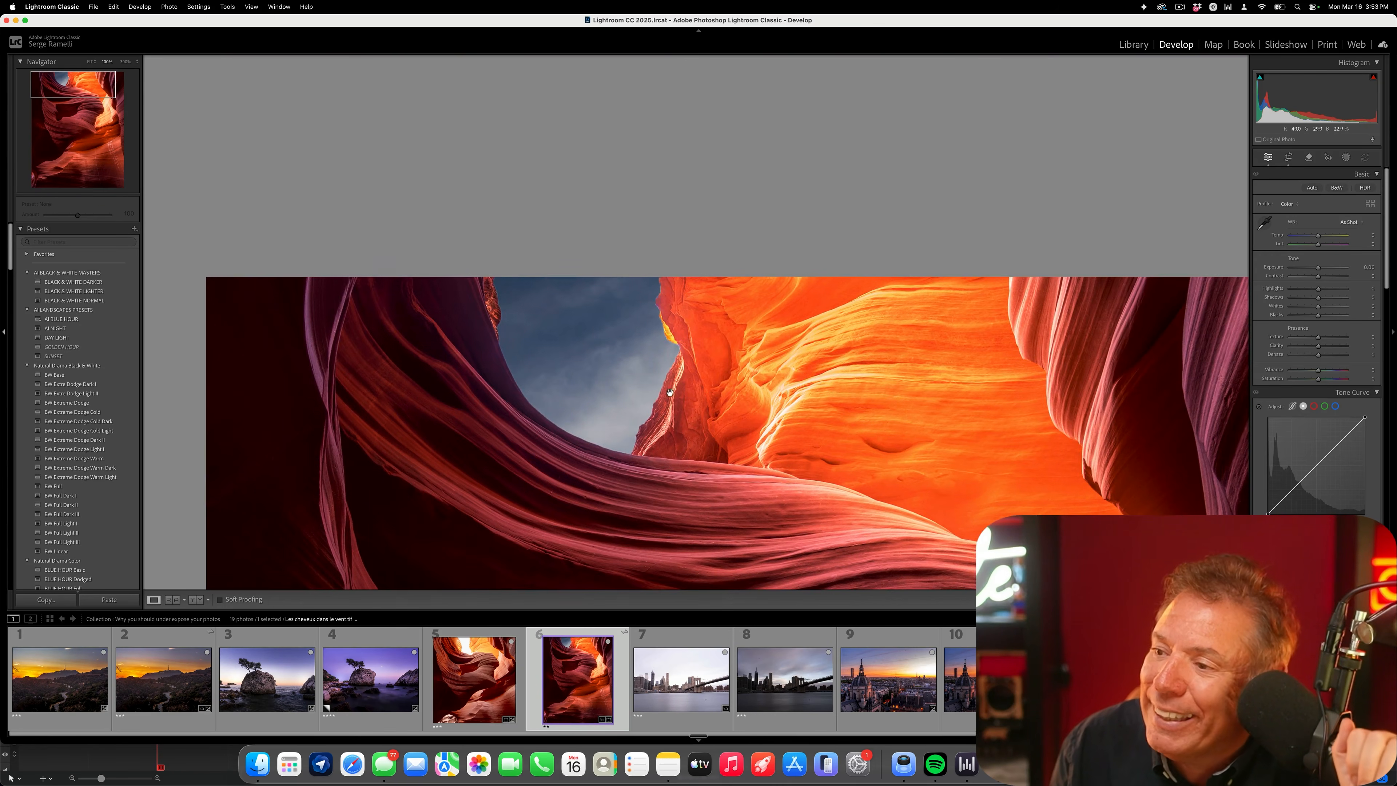
left_click(656, 433)
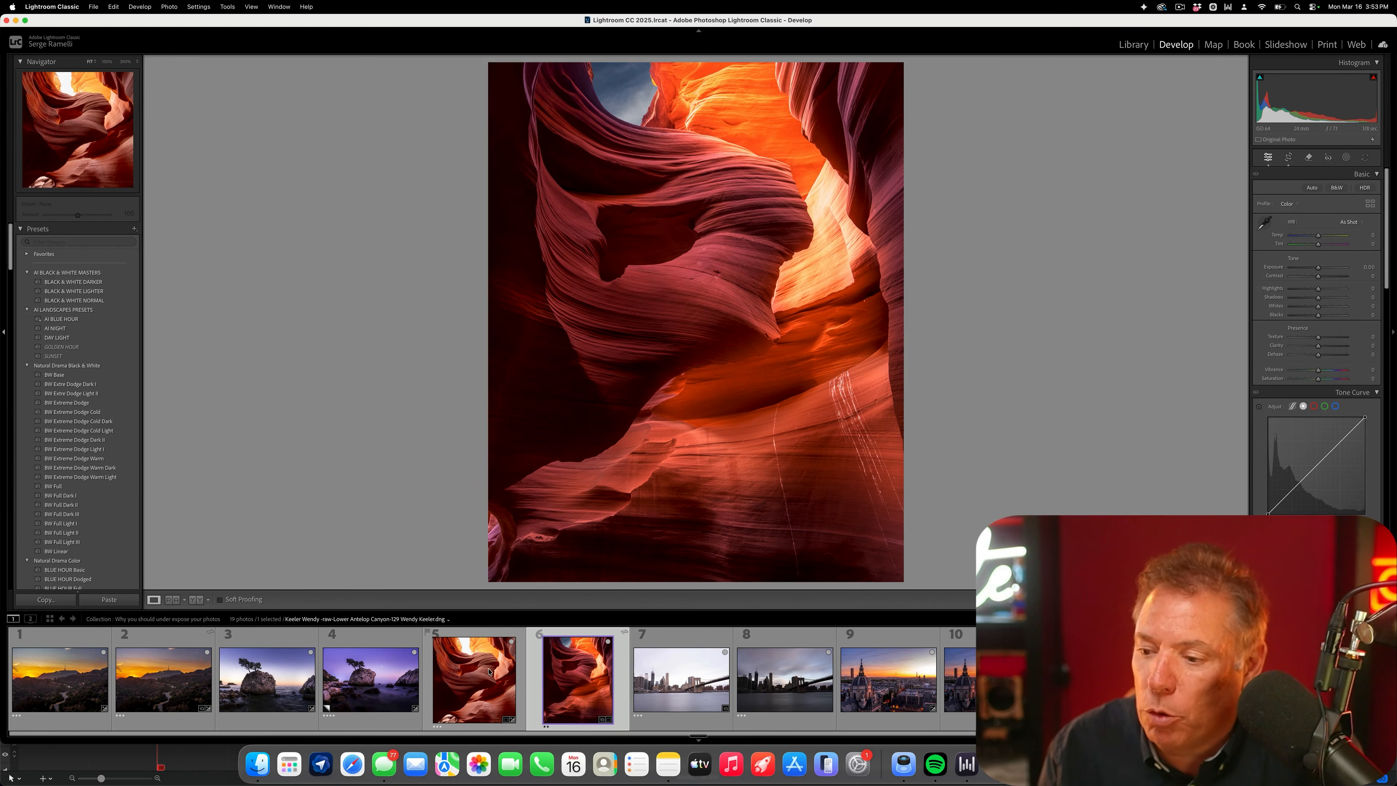
- Compare the two canyon photos side by side without the surrounding panels, zoomed in on their sky openings
left_click(488, 675, "super")
key("c")
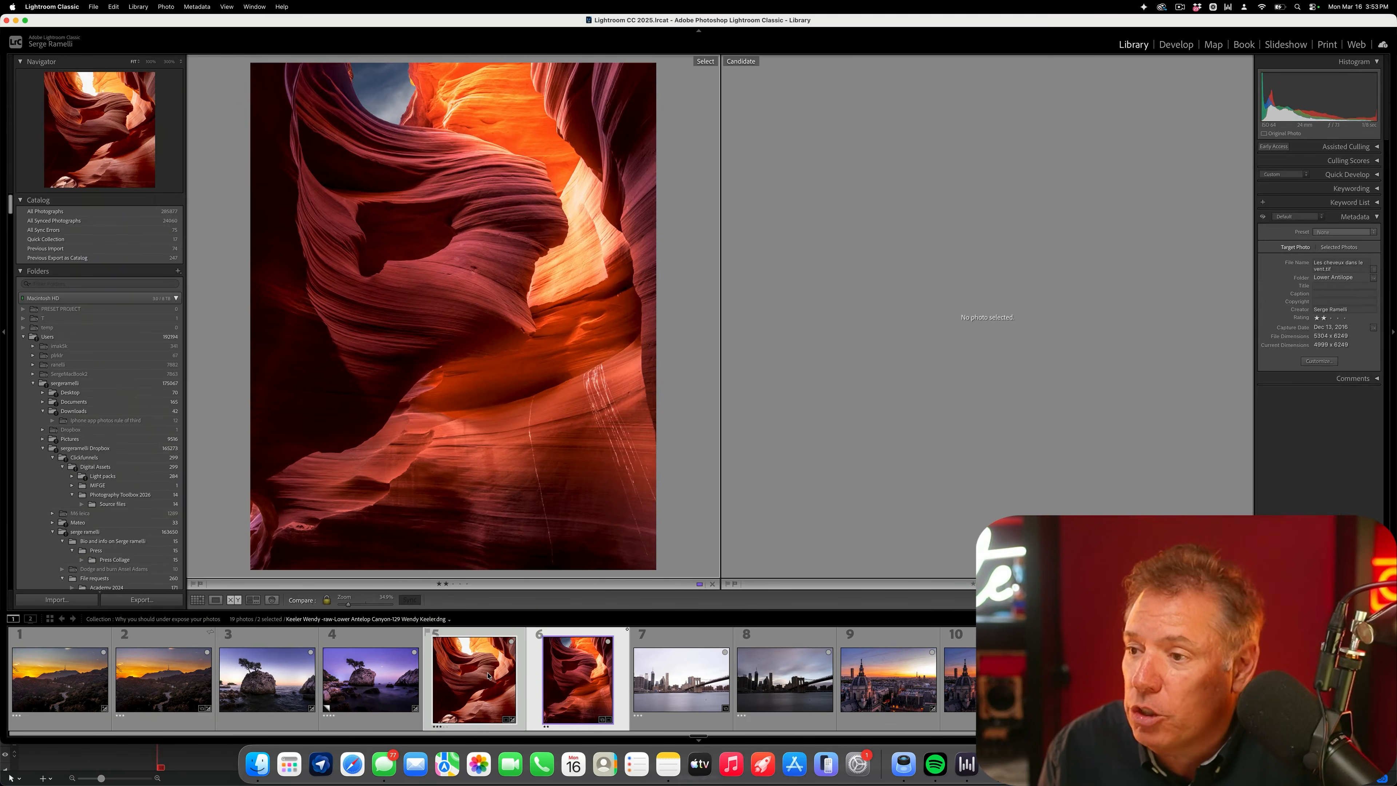
key("shift+Tab")
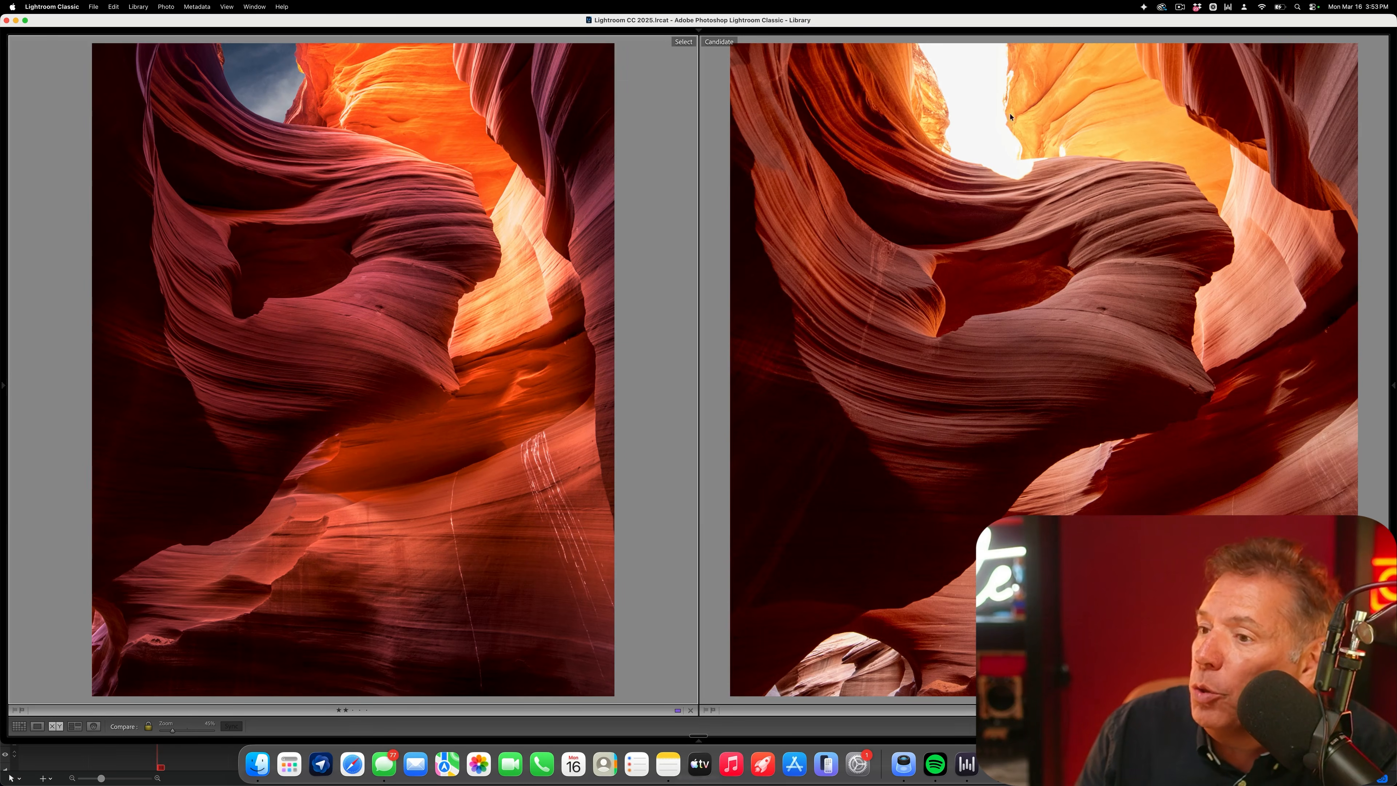
left_click(985, 122)
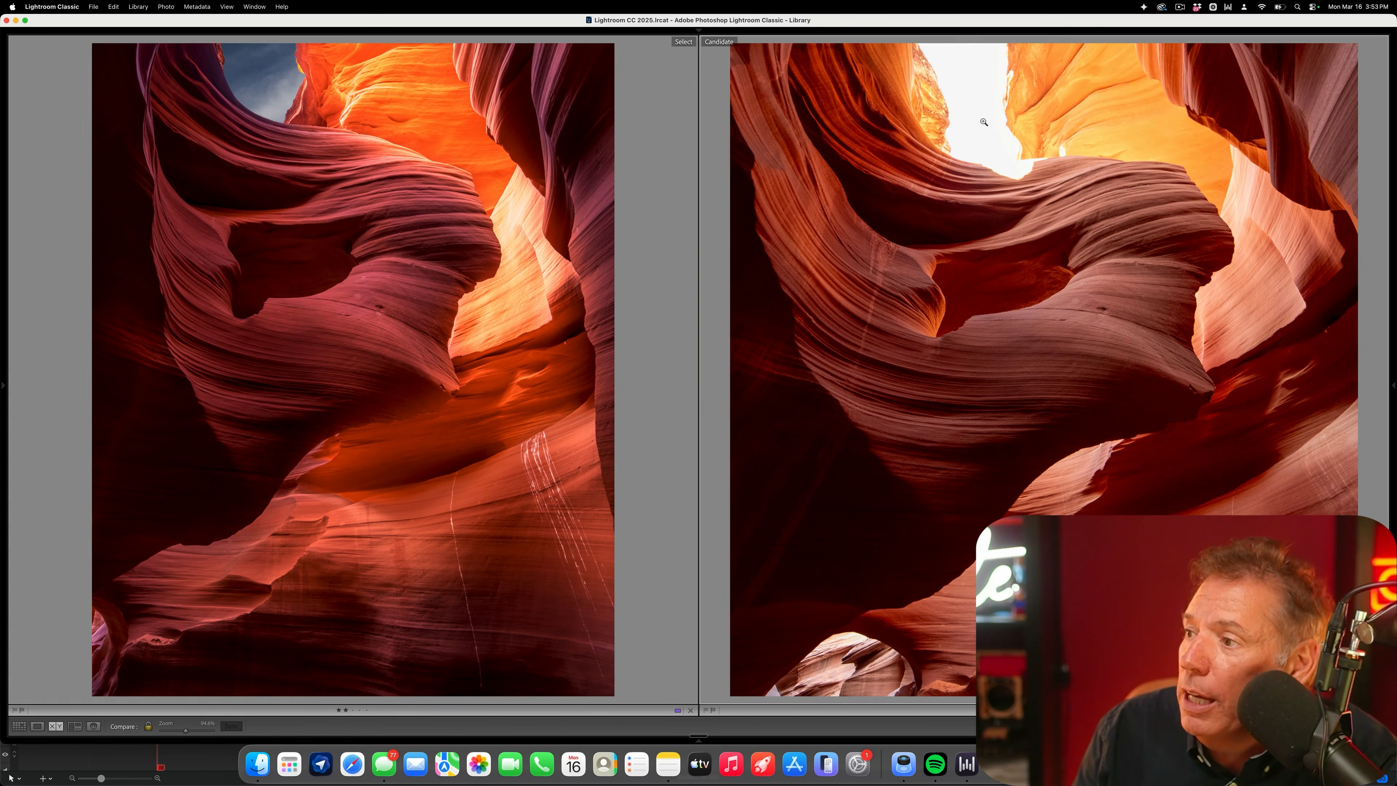
left_click(984, 121)
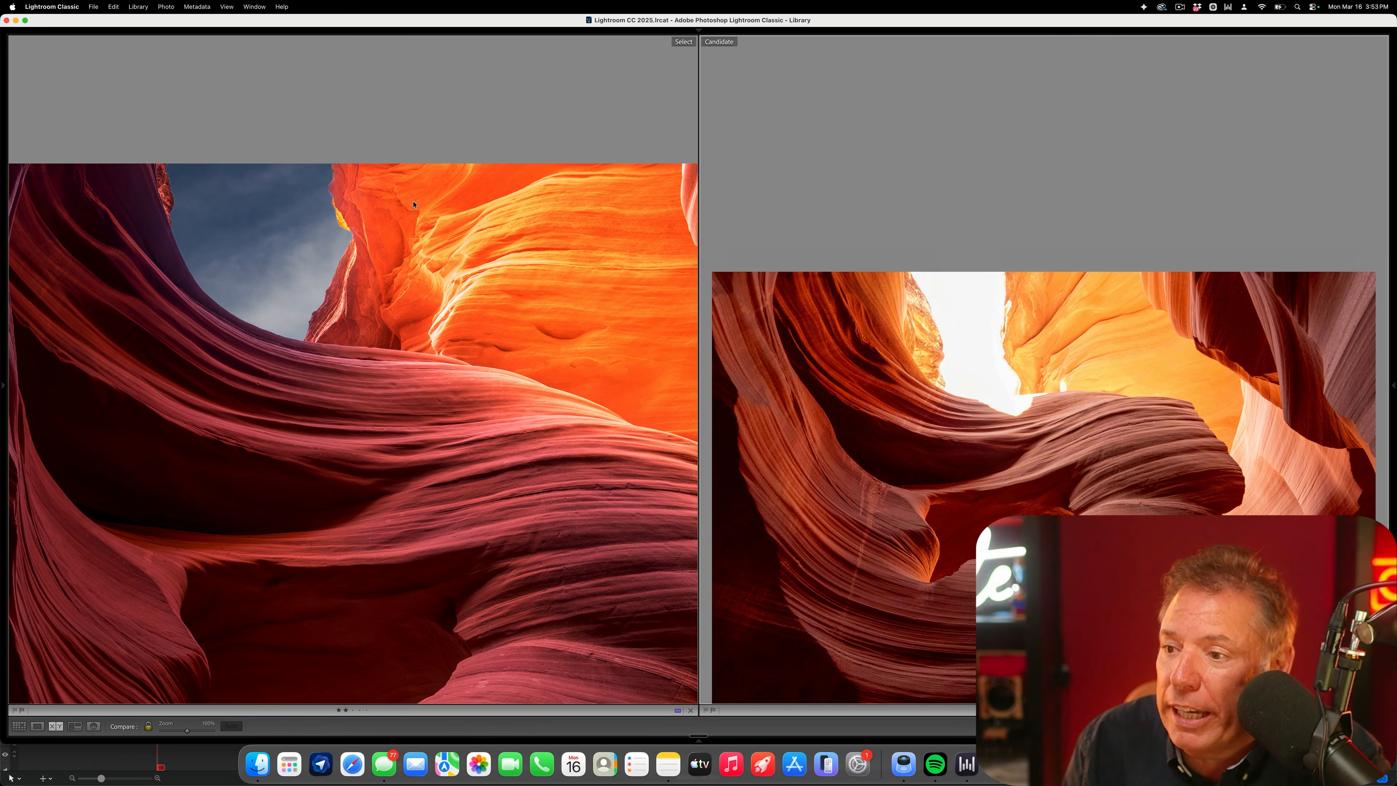
- Zoom the canyon comparison back out, restore the surrounding panels, and return to a single view of the fifth photo
left_click(1014, 485)
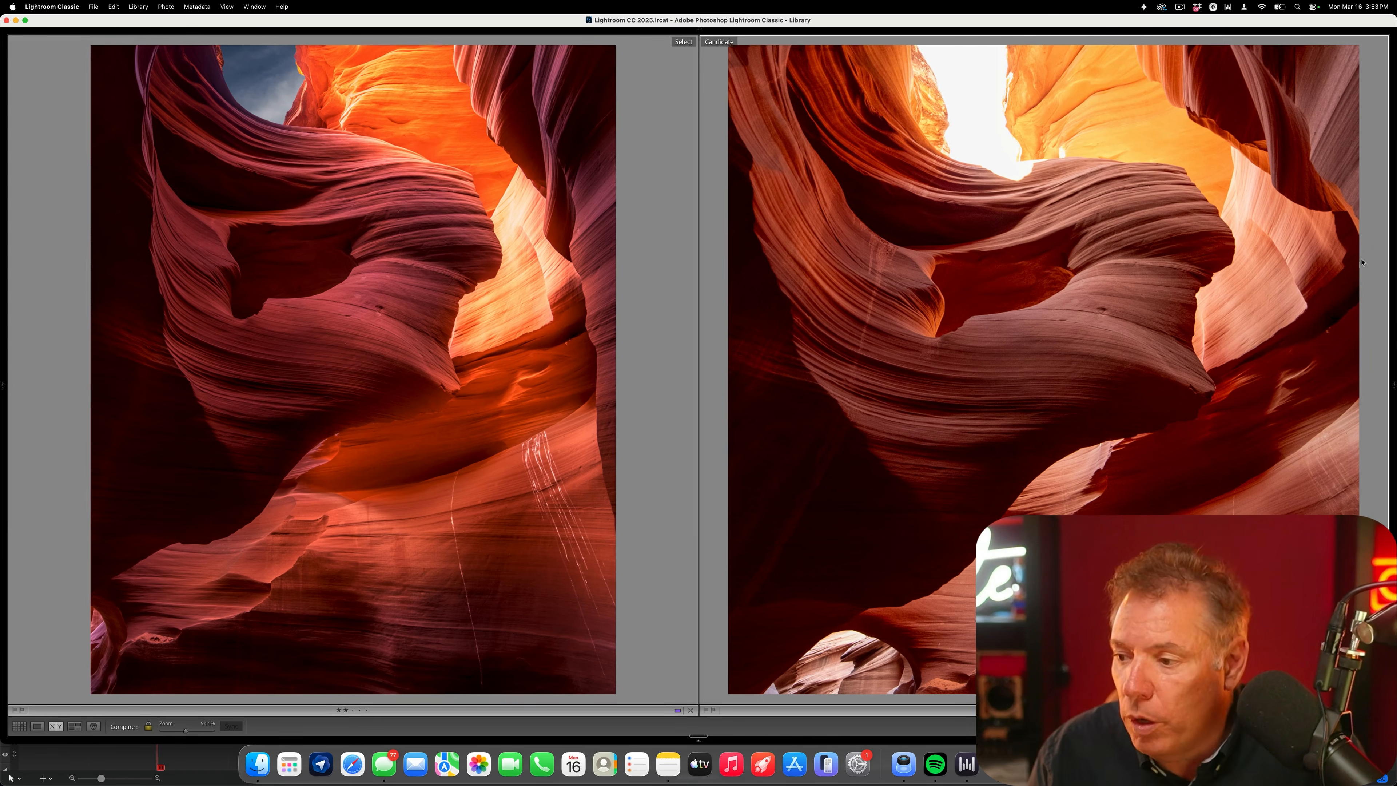
key("shift+Tab")
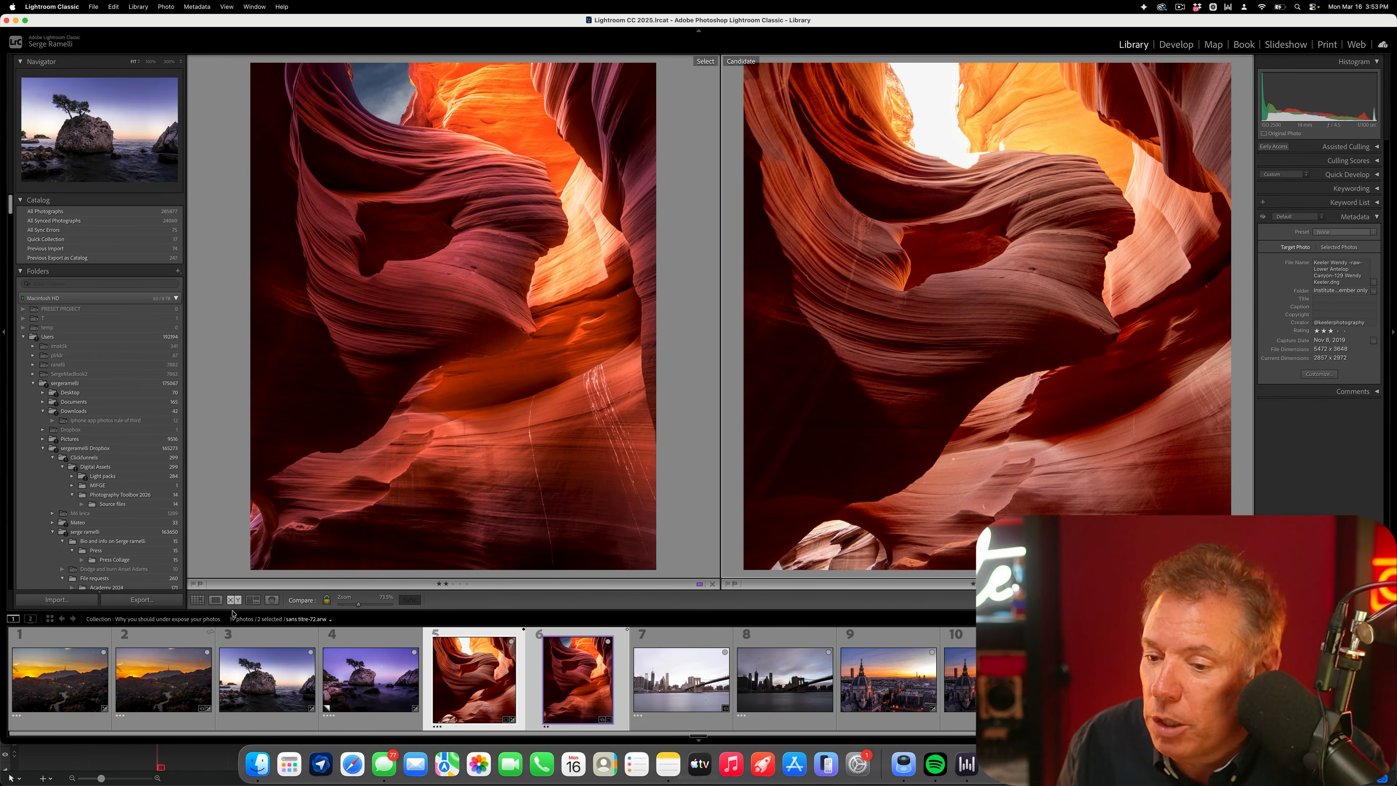
left_click(215, 599)
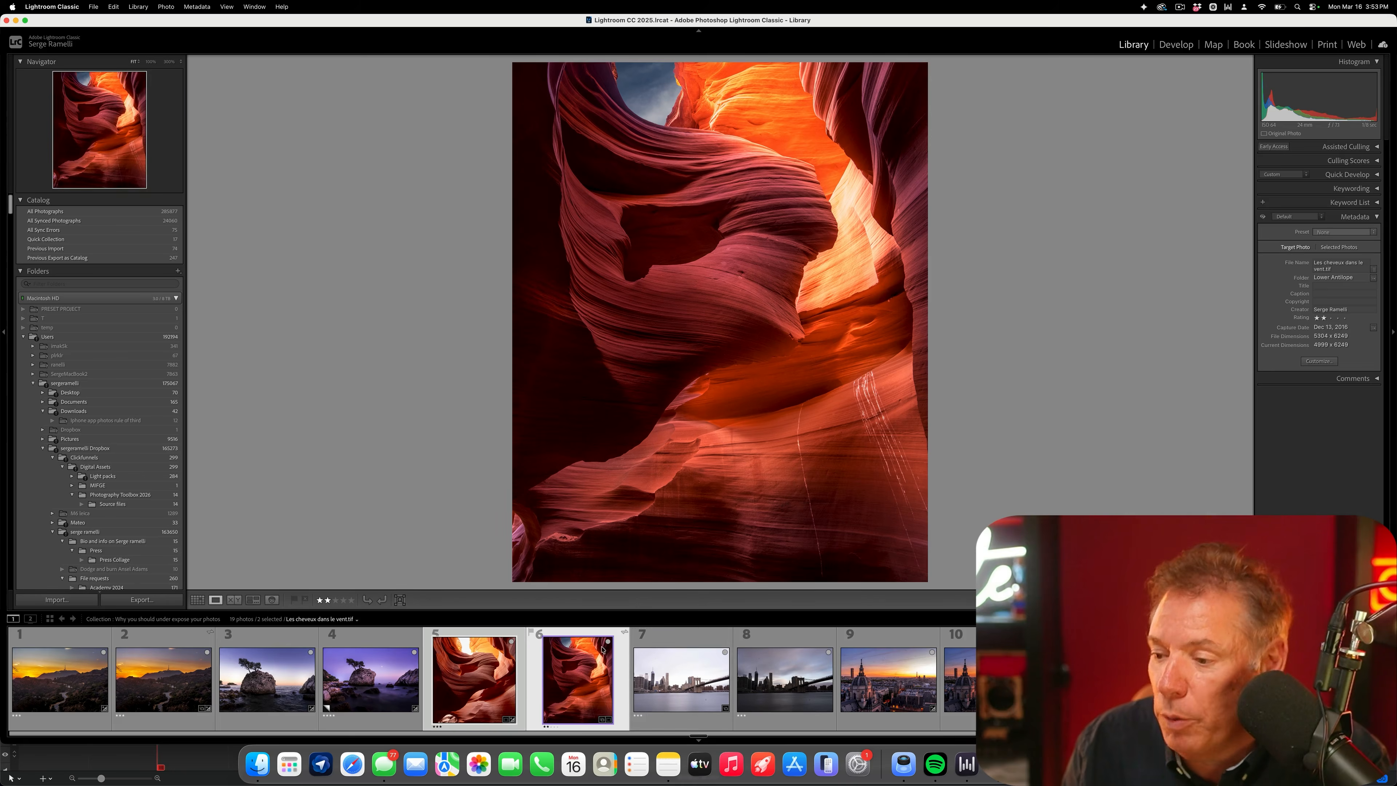
left_click(495, 638)
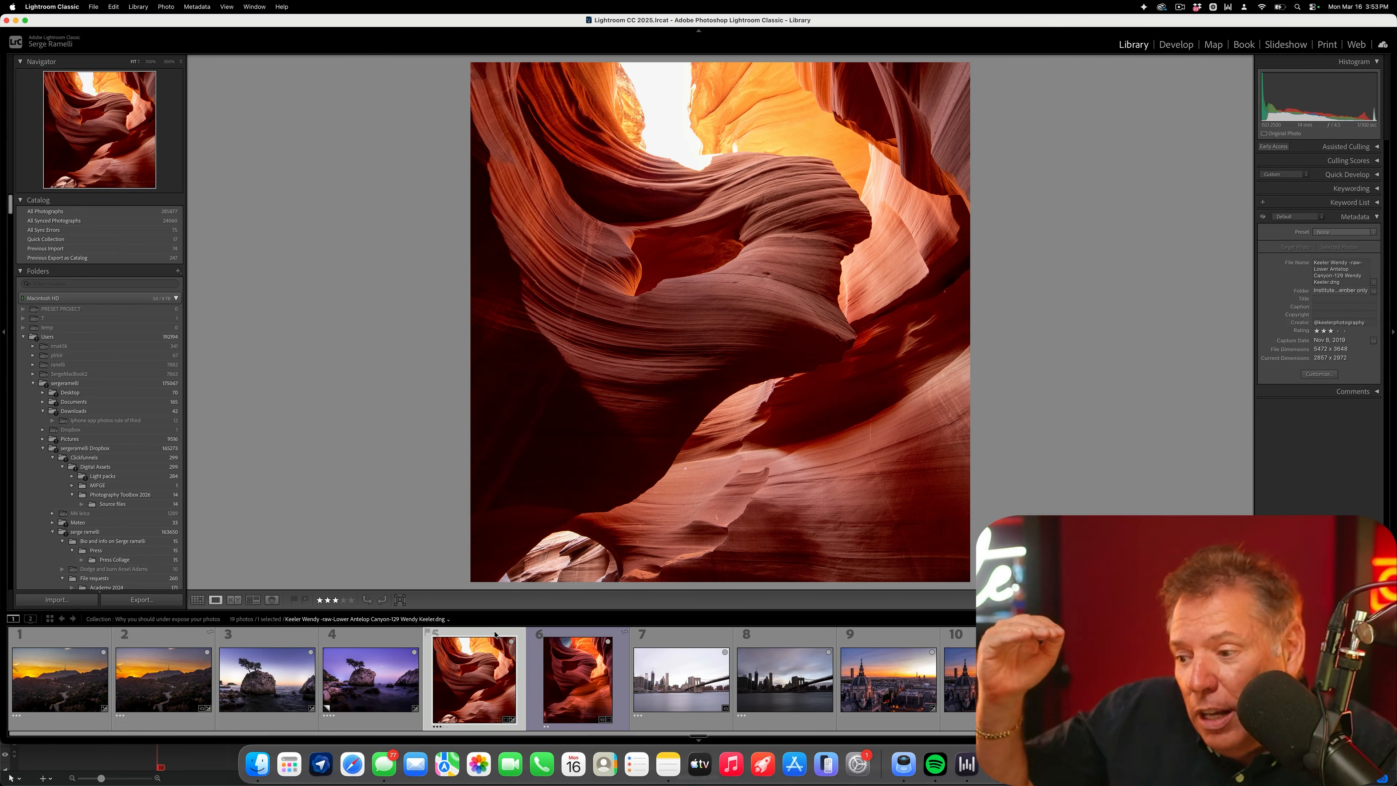
- Open the bright Brooklyn Bridge photo for developing, convert it to black and white with a preset, and remove its dust spots
left_click(674, 639)
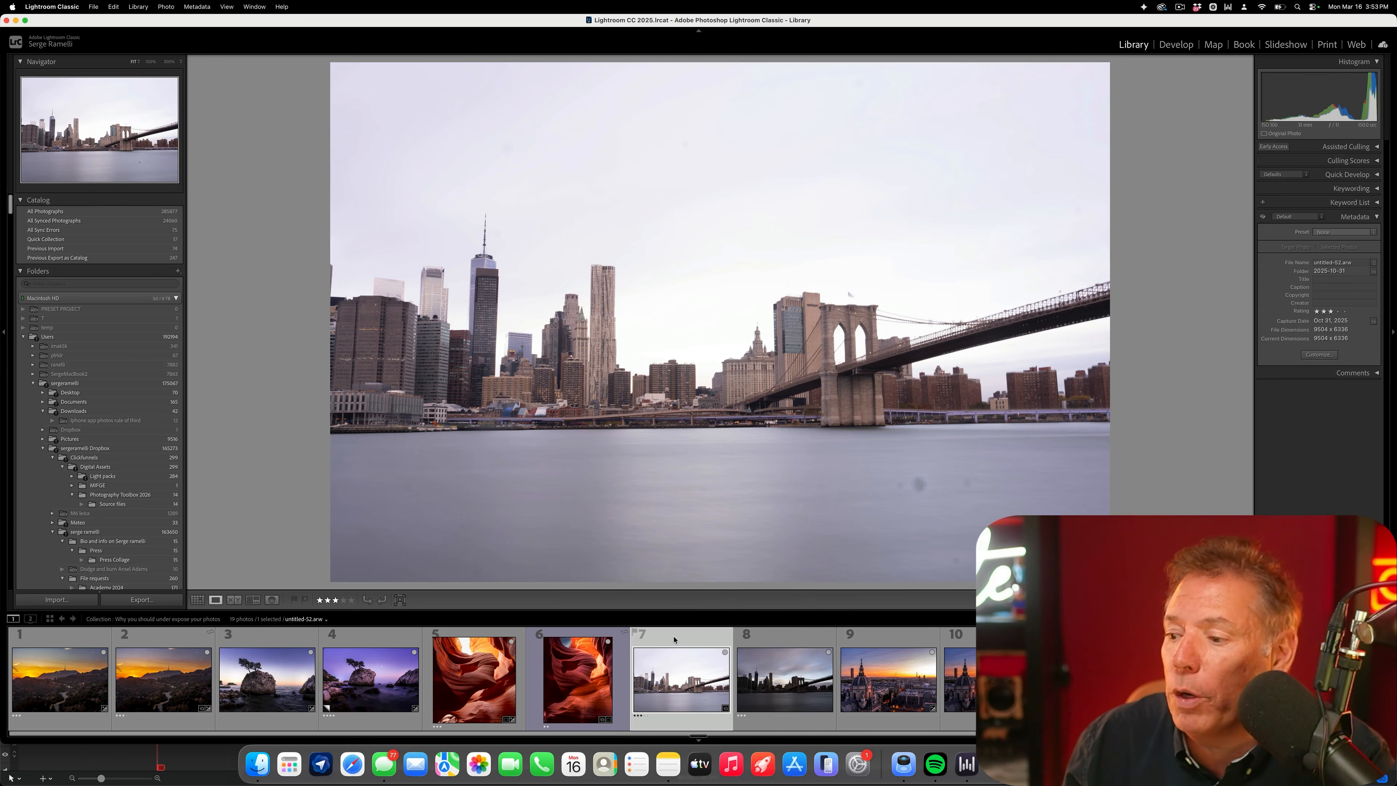
right_click(675, 639)
left_click(651, 644)
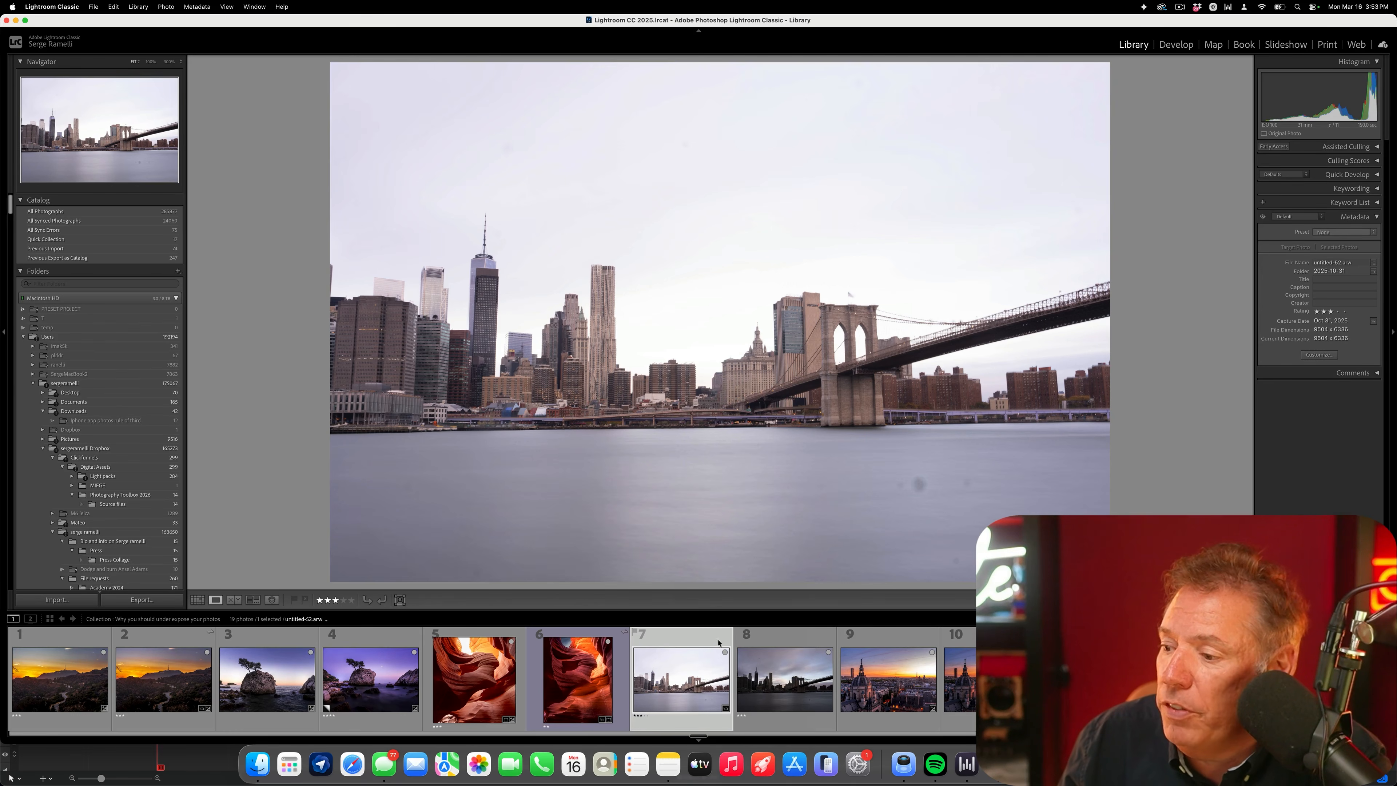
left_click(772, 641)
left_click(682, 641)
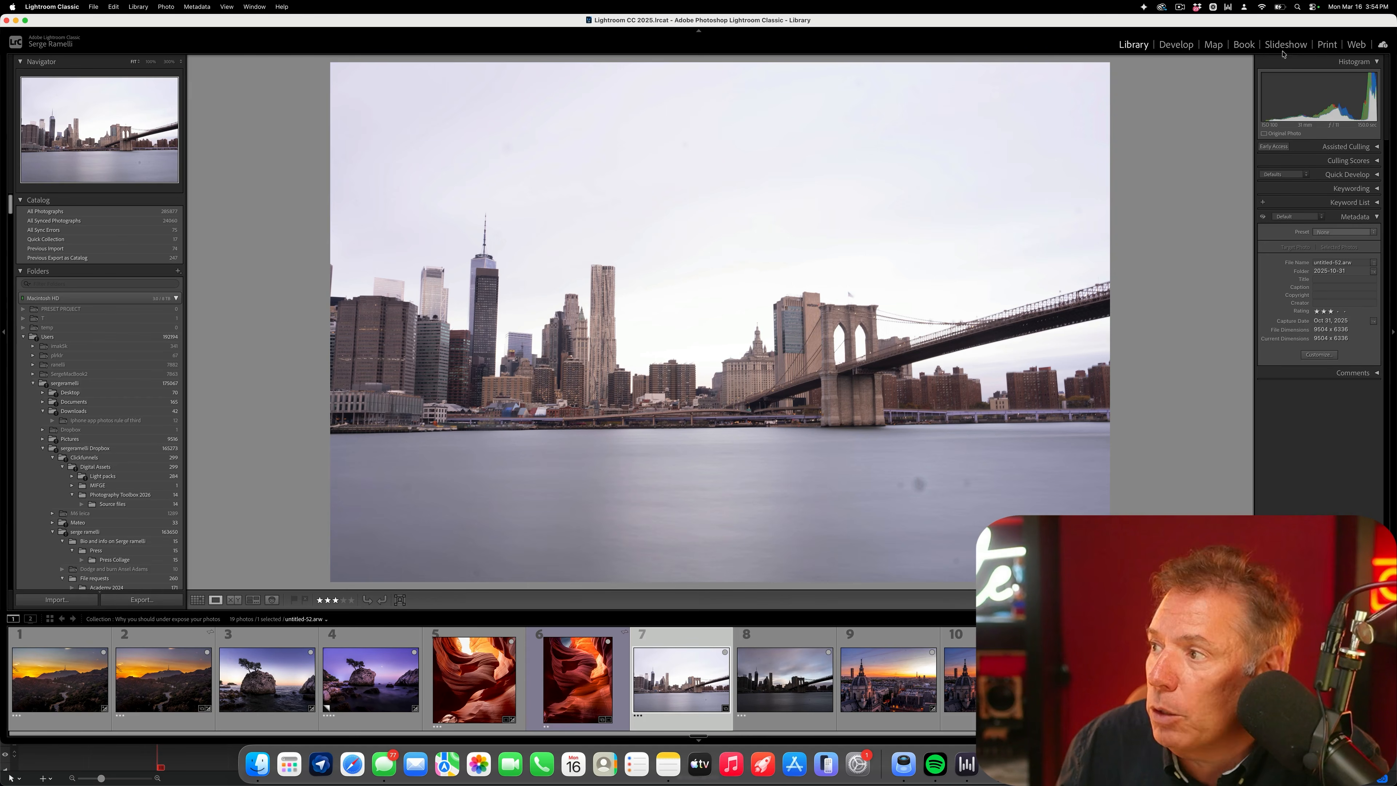
left_click_drag(9, 208, 9, 279)
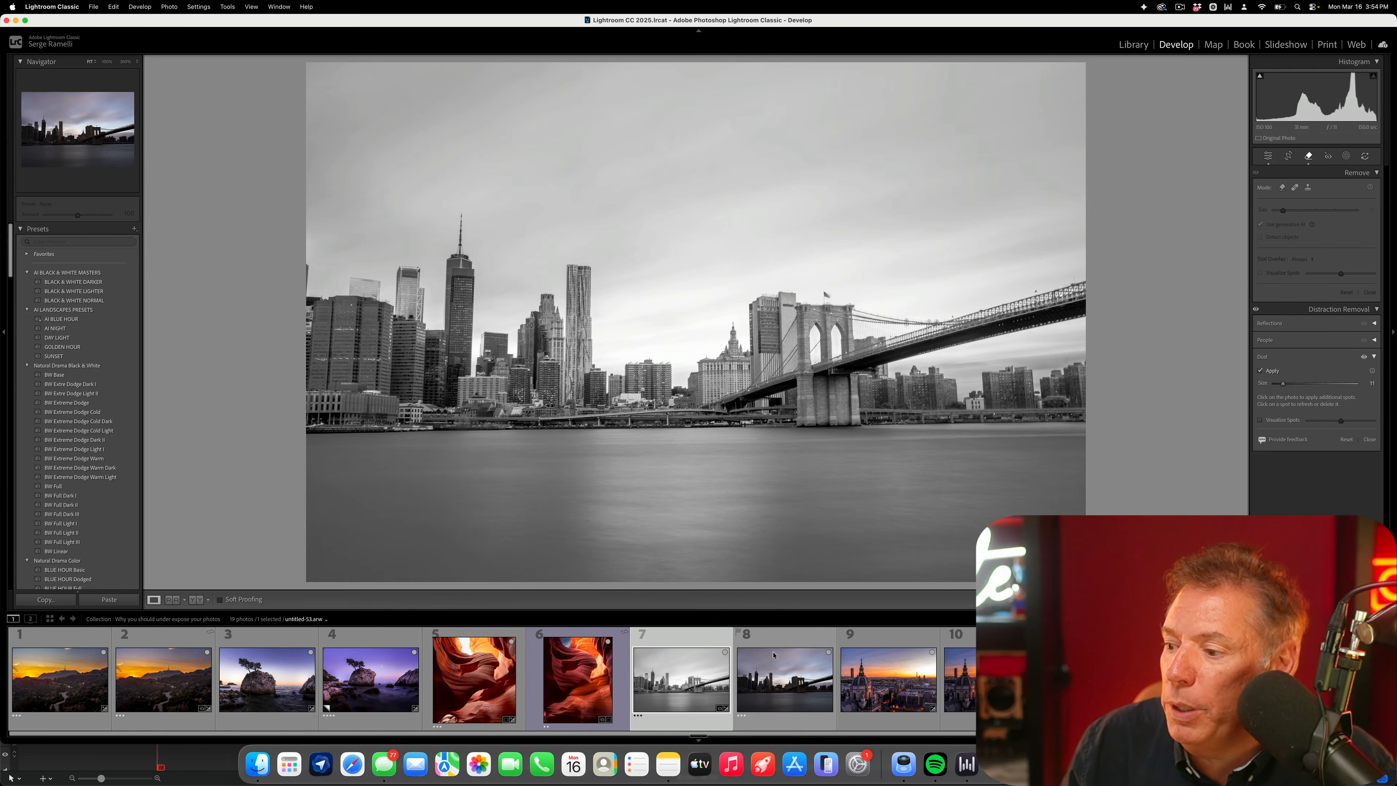
- Apply BLACK & WHITE DARKER to the dark bridge photo, raise whites to about +57 and temperature to about 5,900, and compare it with photo 7
left_click(786, 645)
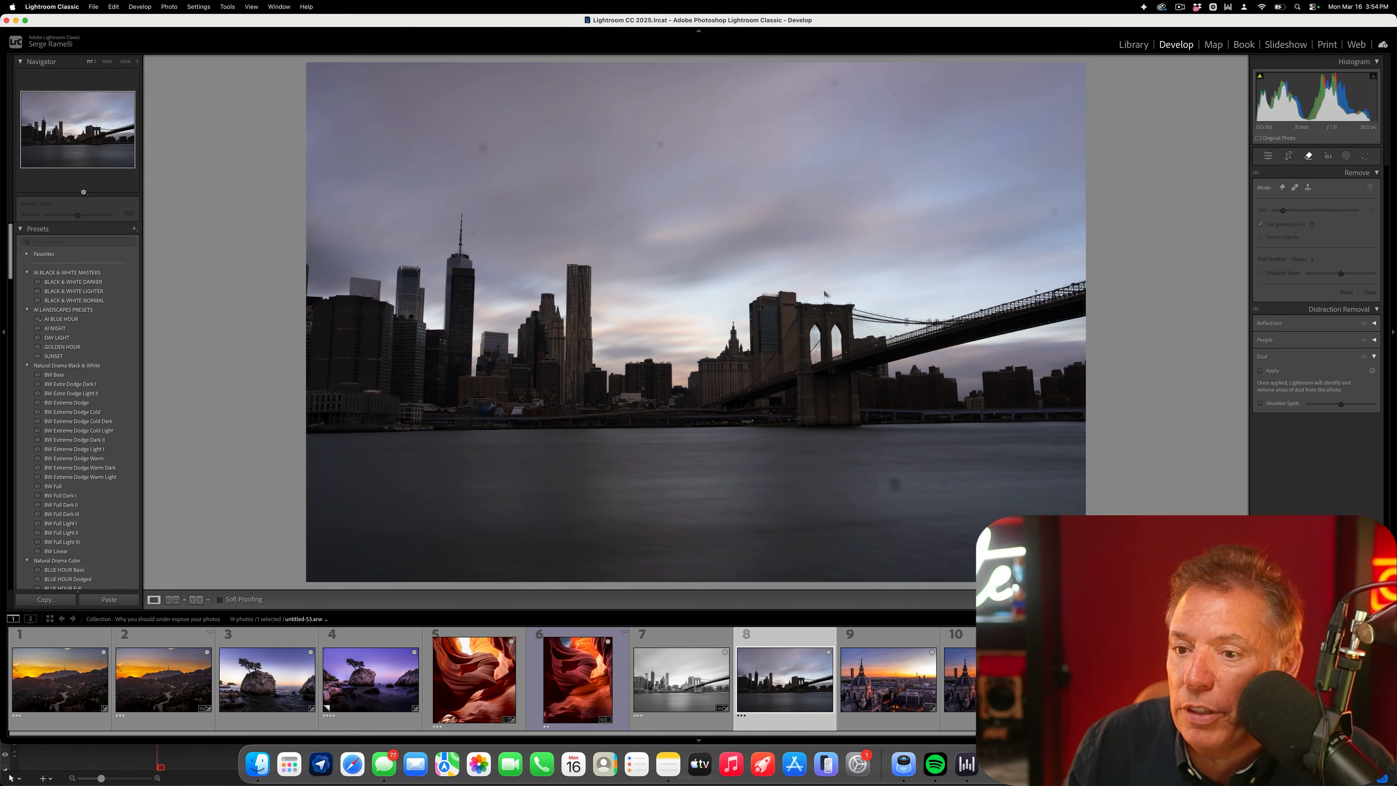
left_click(104, 282)
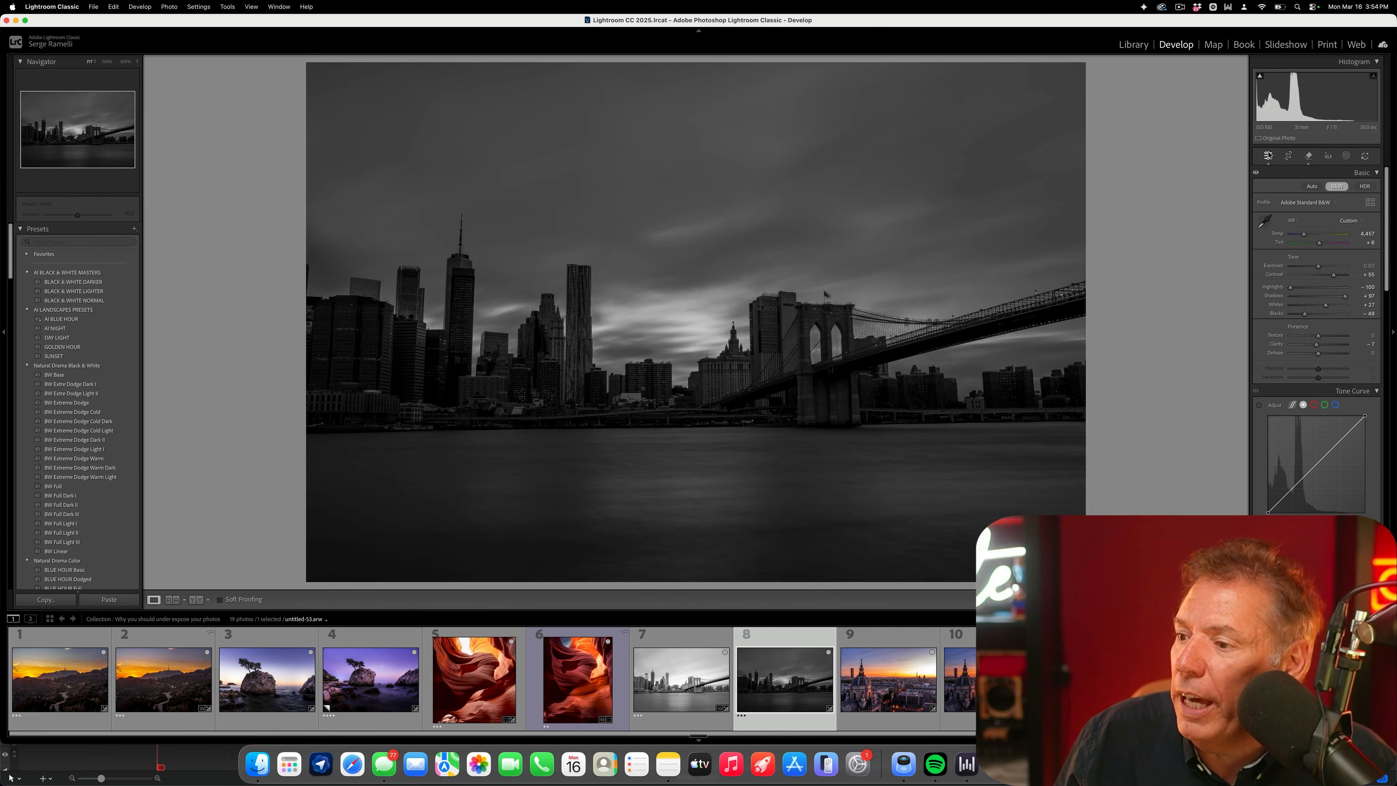
left_click_drag(1324, 306, 1333, 305)
left_click_drag(1311, 236, 1313, 236)
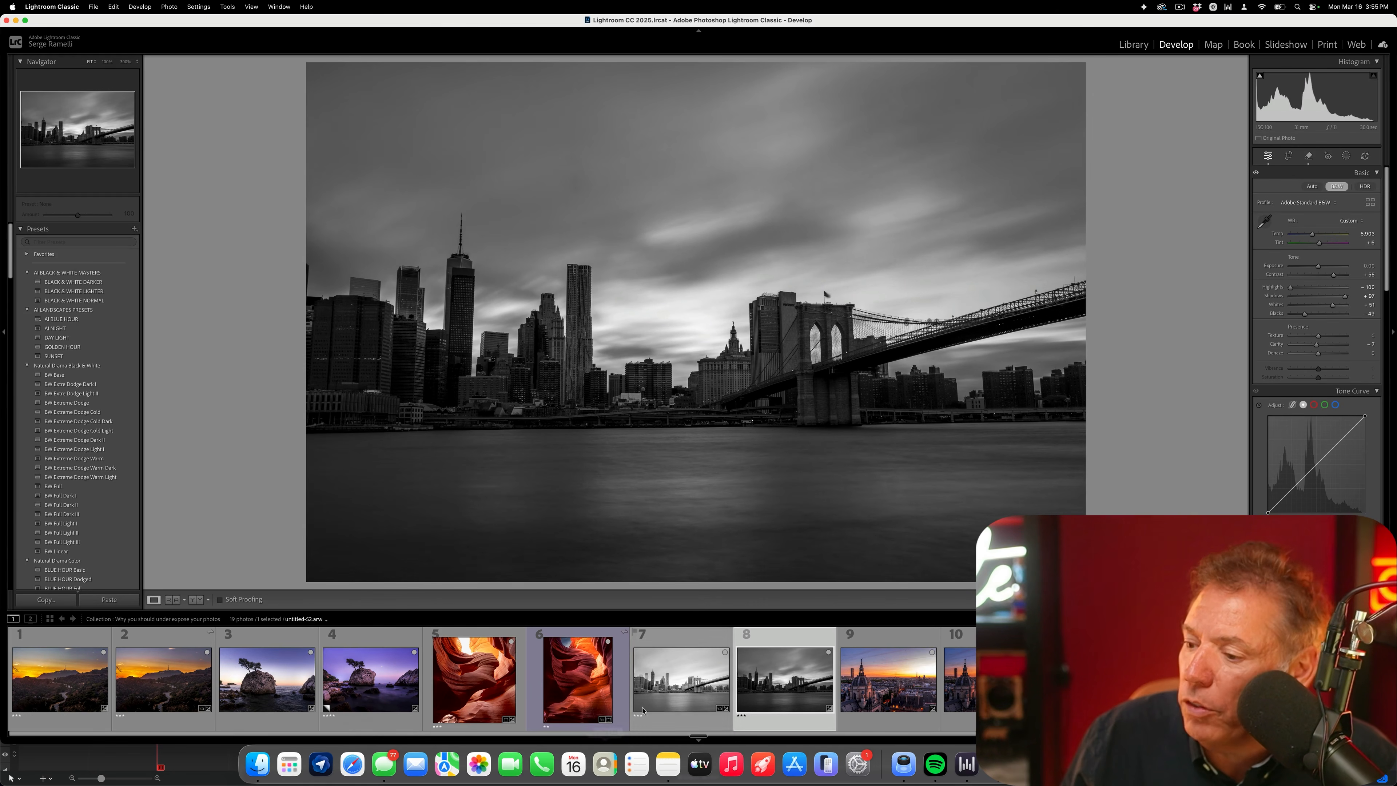
left_click(664, 688)
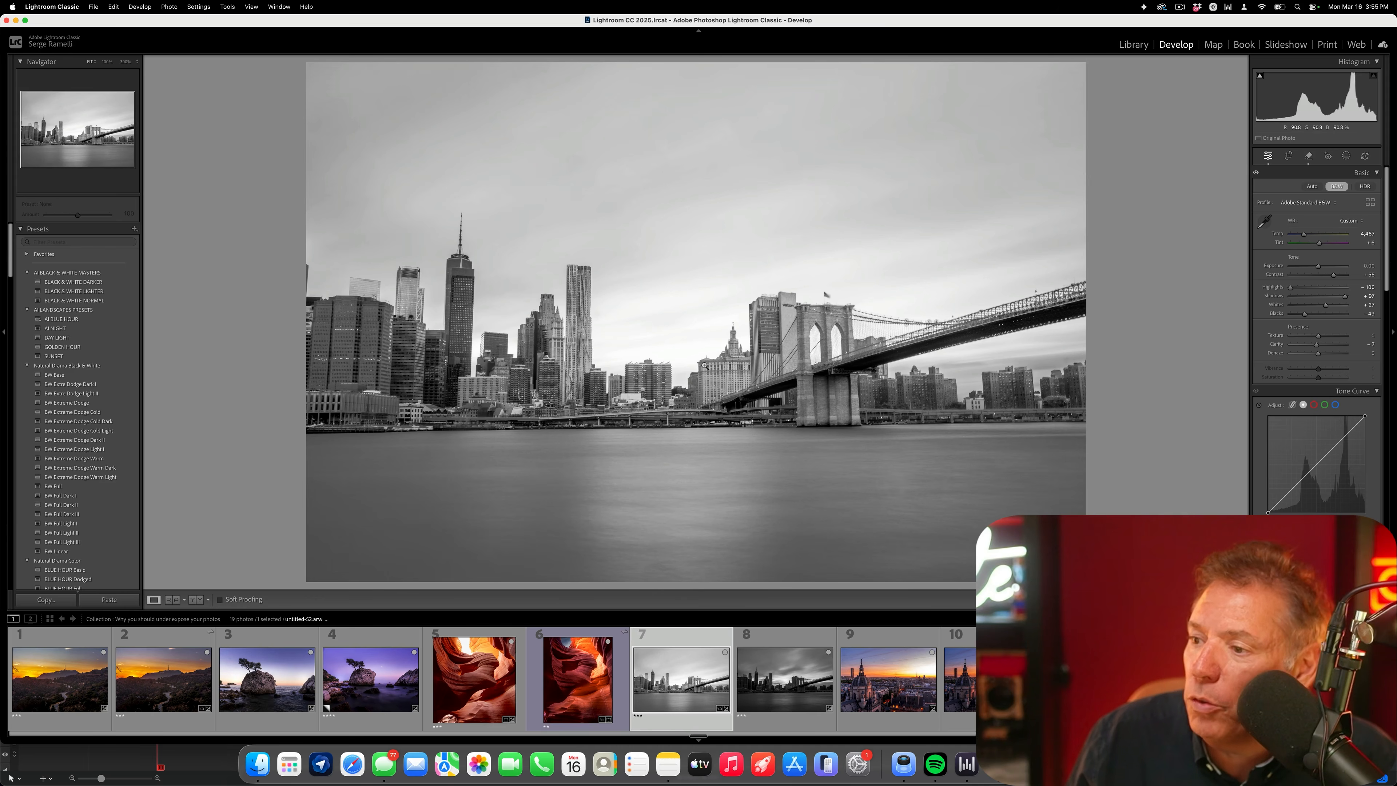
left_click(780, 695)
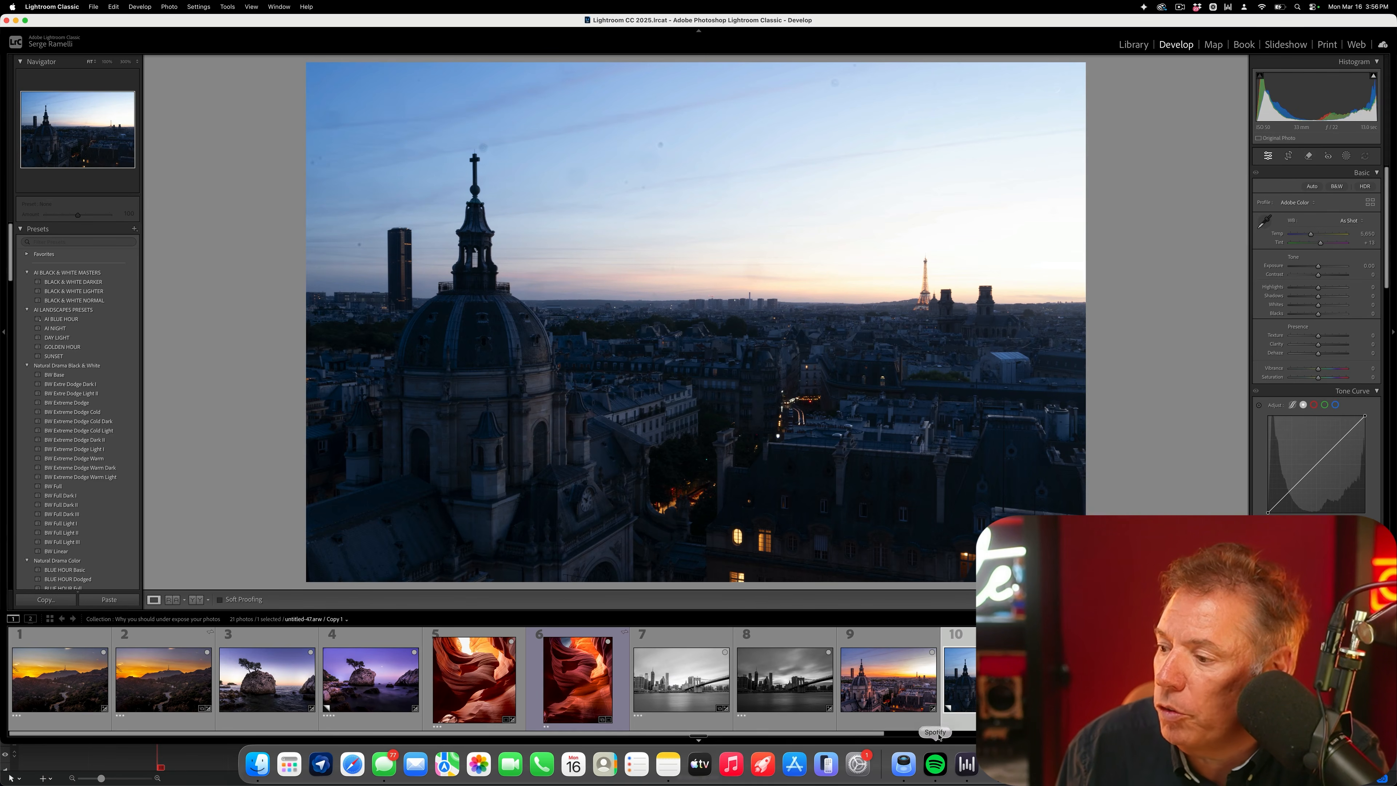
- Compare the two edited Paris rooftop sunset photos side by side, zoomed in on the sky around the Eiffel Tower
left_click(901, 648)
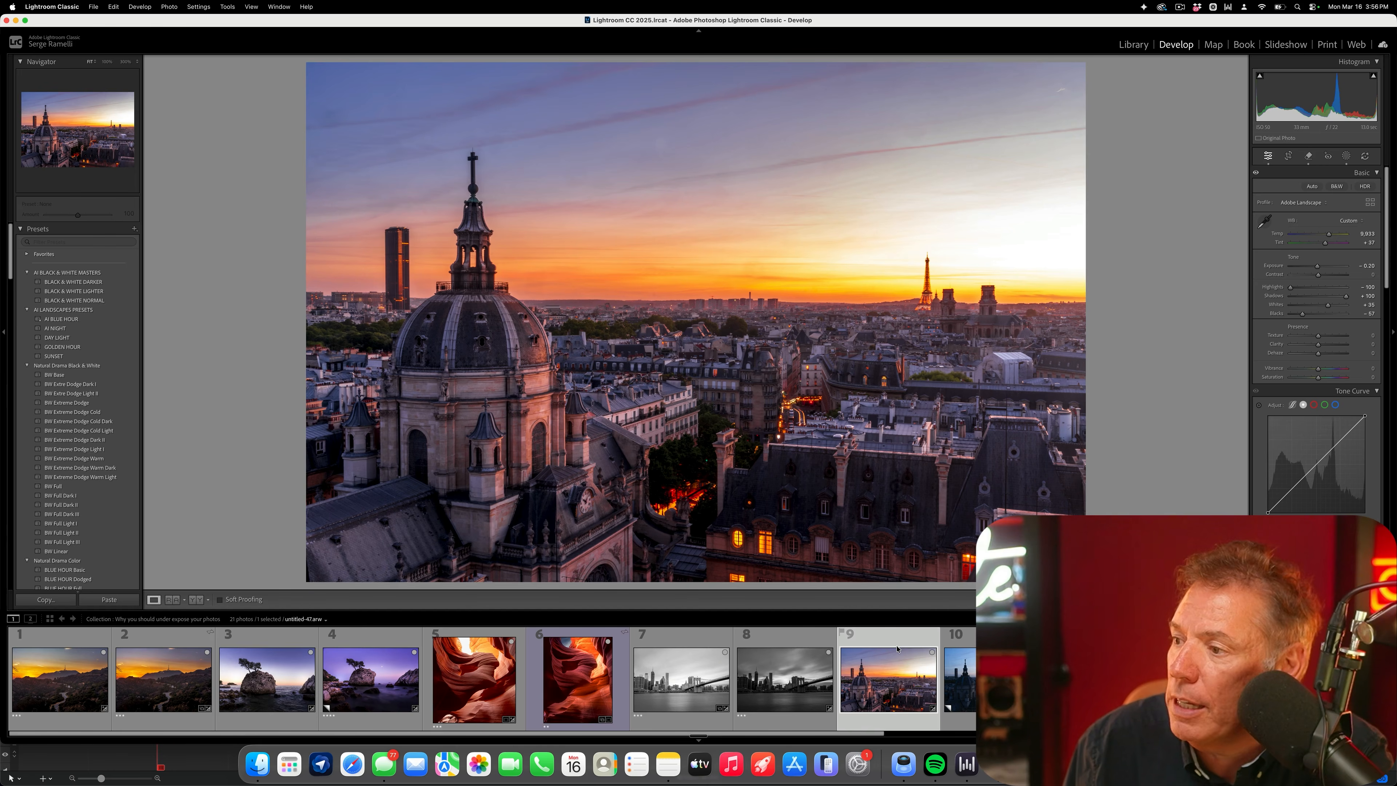
key("Right")
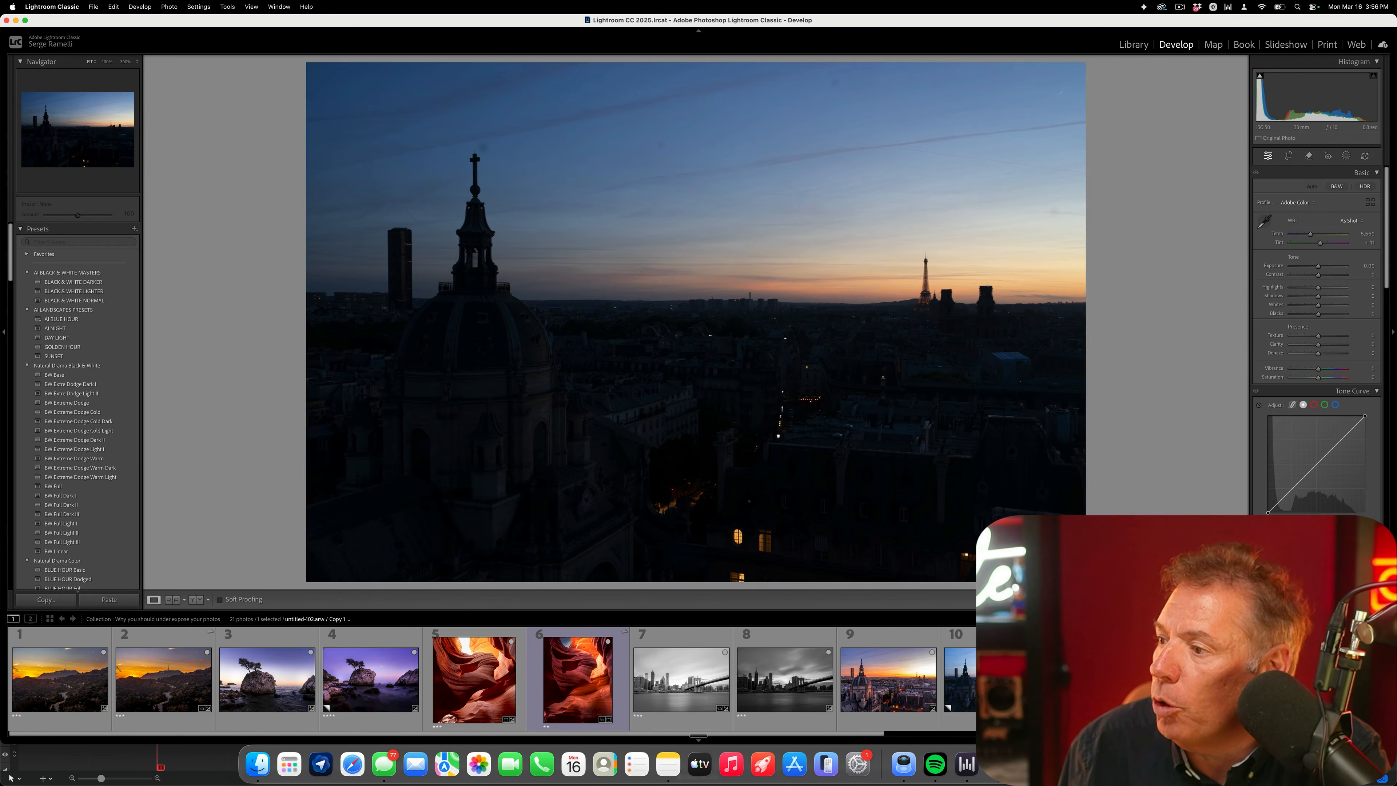
key("c")
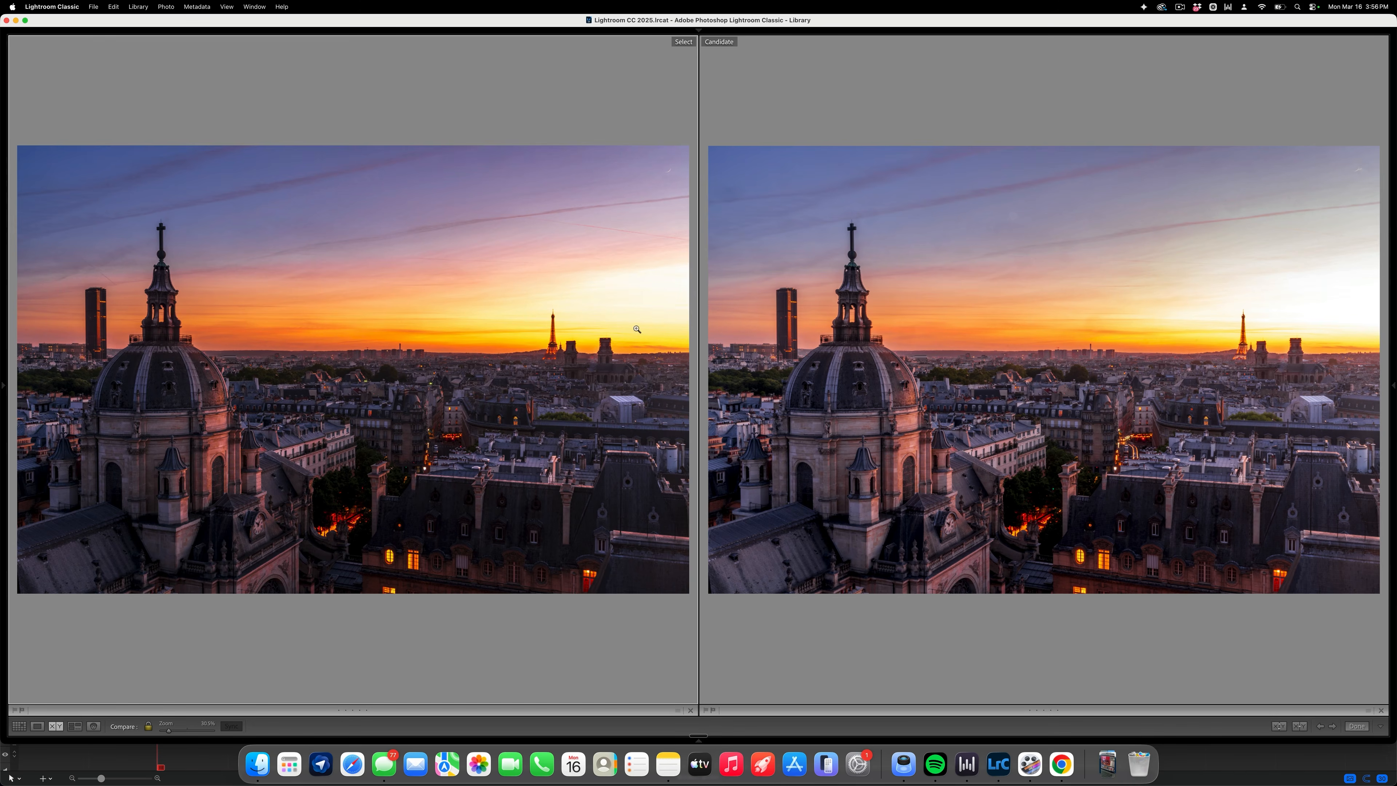
left_click(1334, 304)
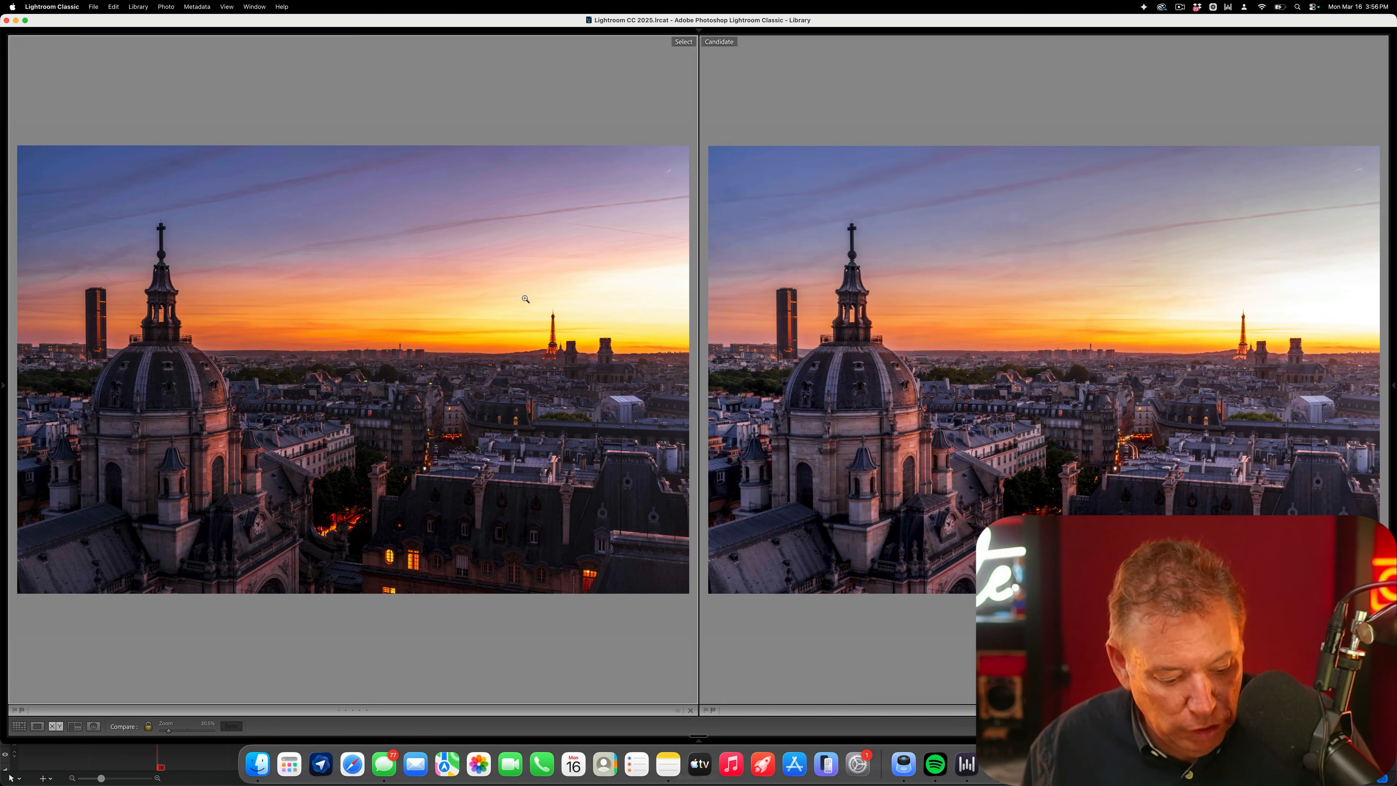
key("shift+Tab")
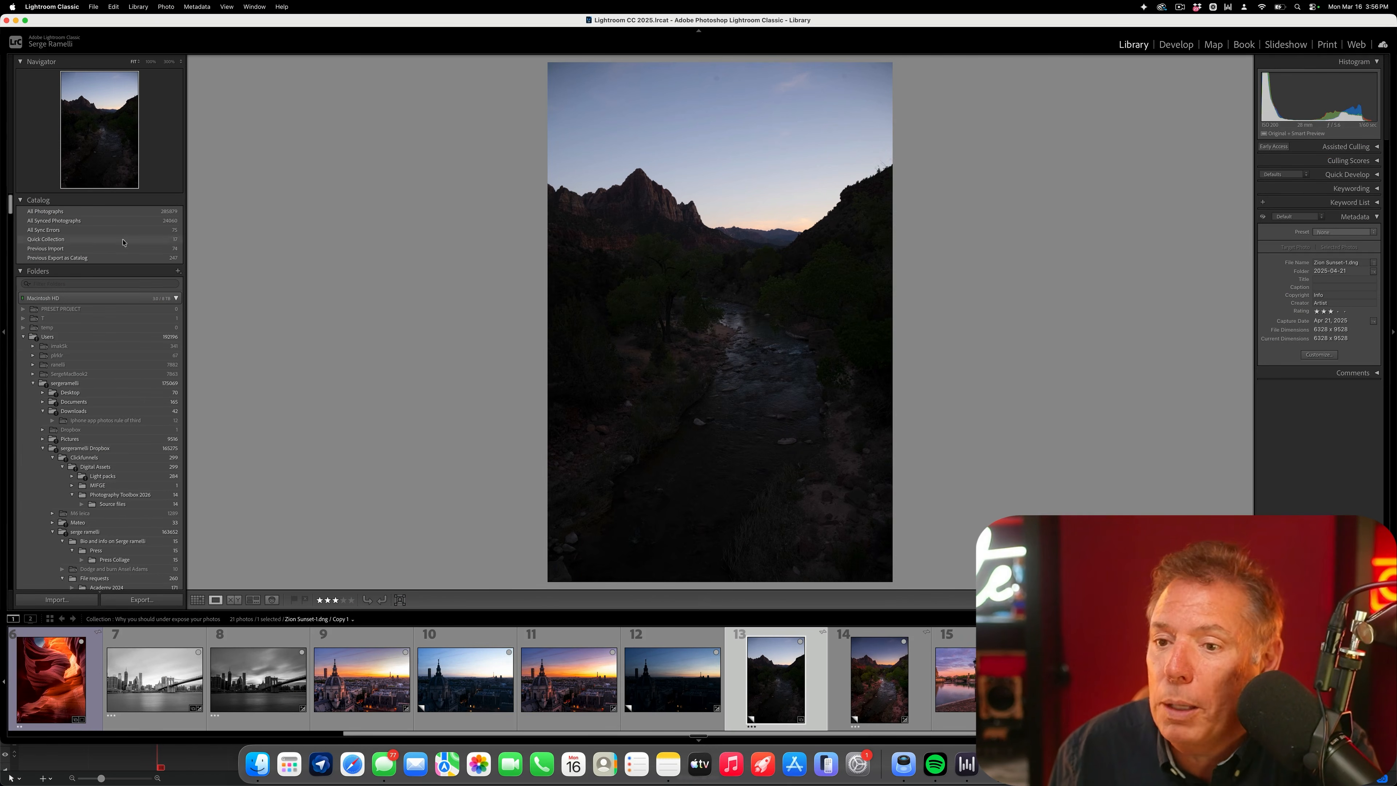
- Apply the SUNSET preset to the dark Zion river photo and examine the sky along its horizon up close
left_click(1175, 45)
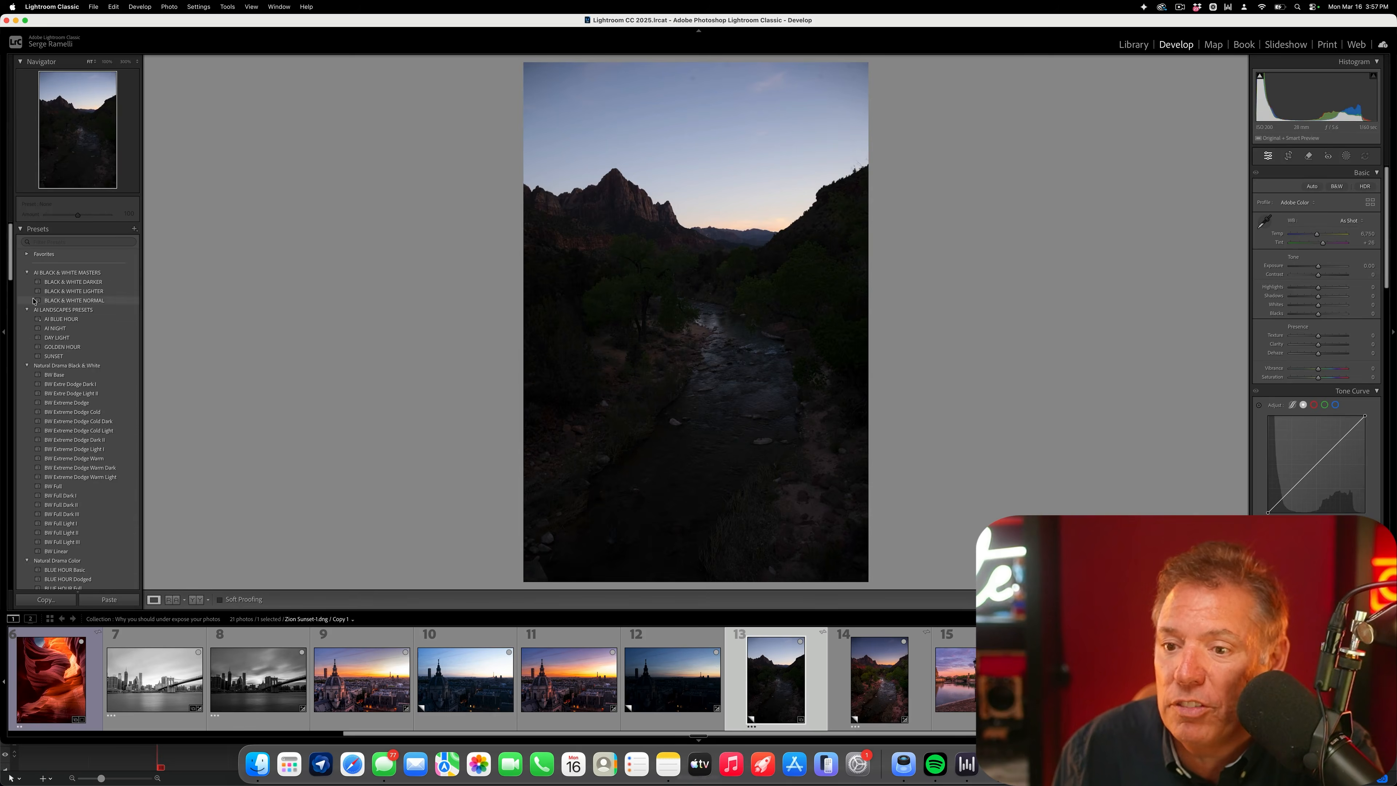
left_click(73, 358)
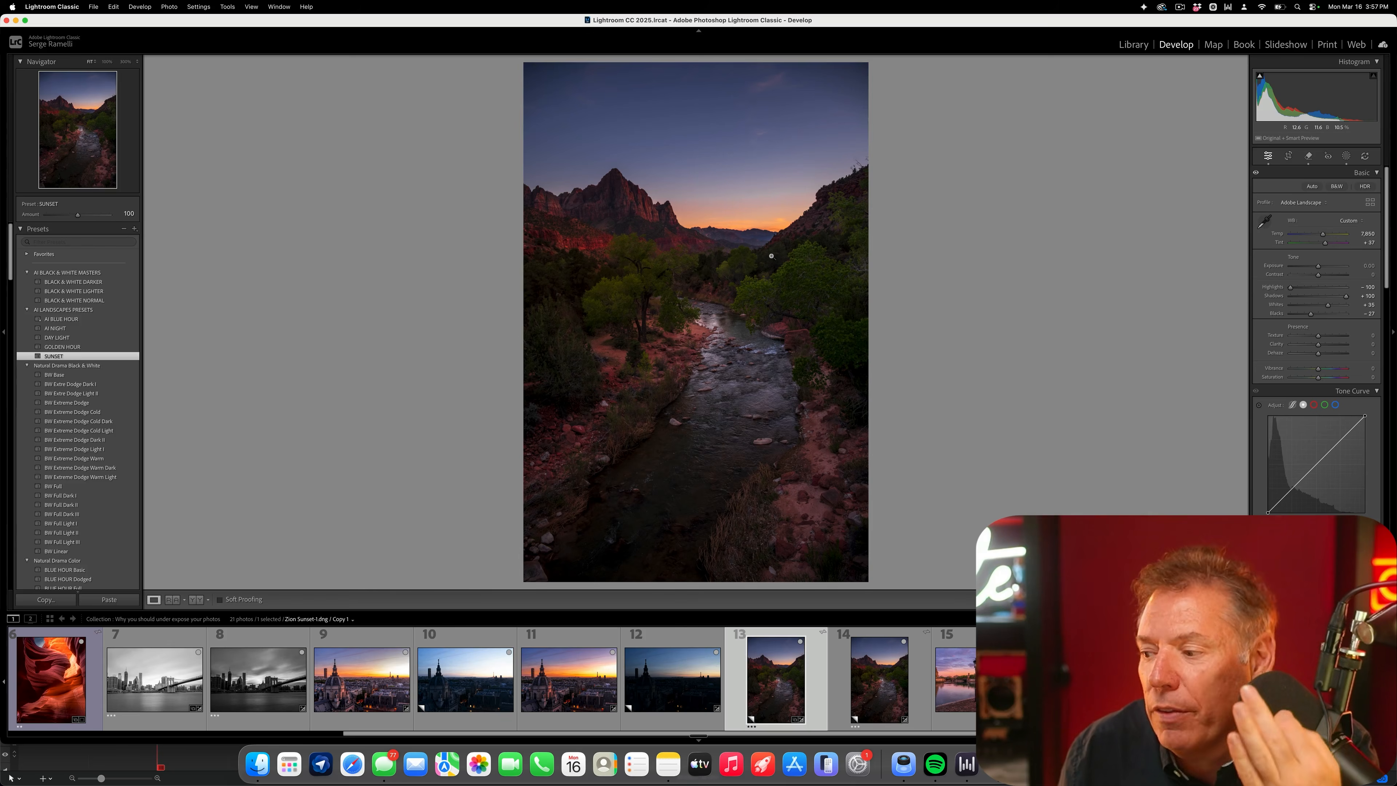
left_click(754, 230)
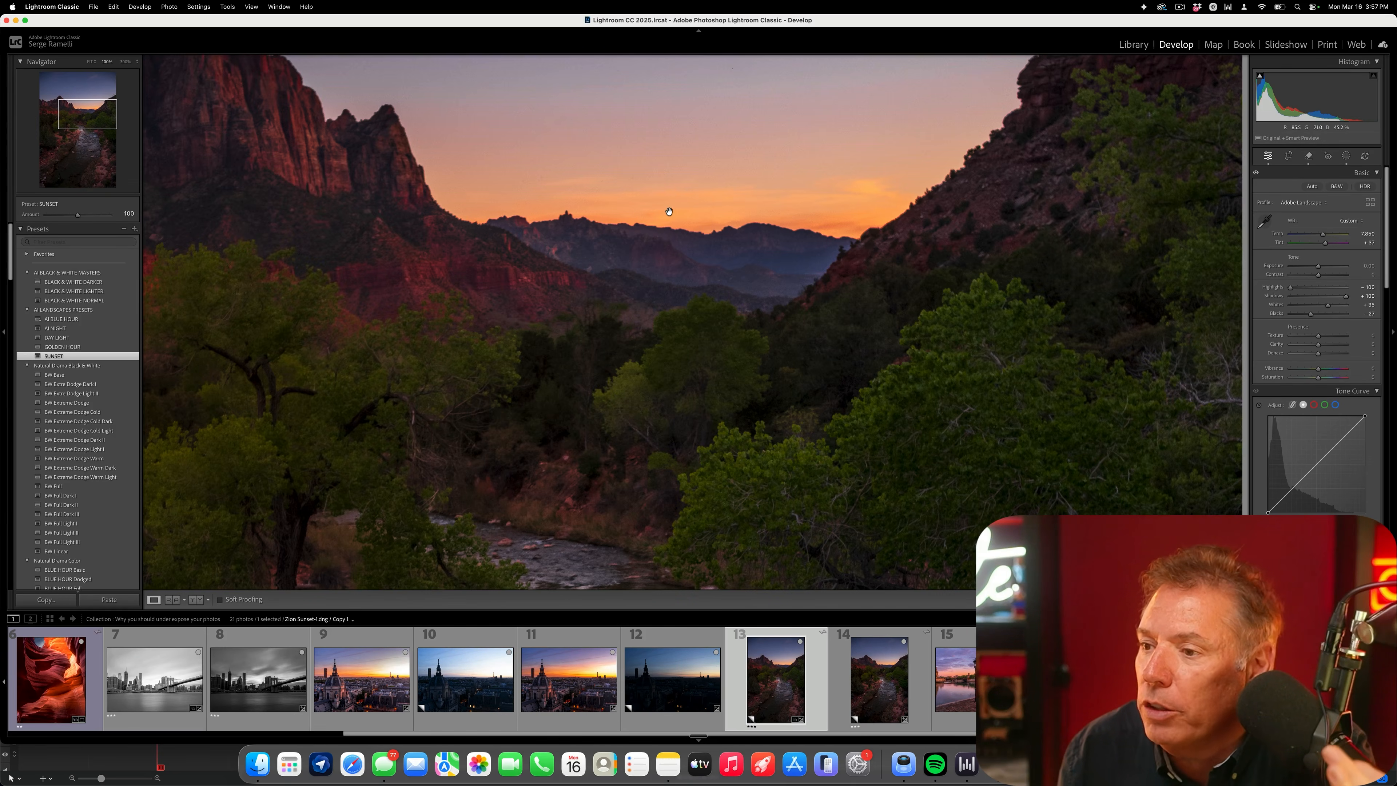
left_click(667, 196)
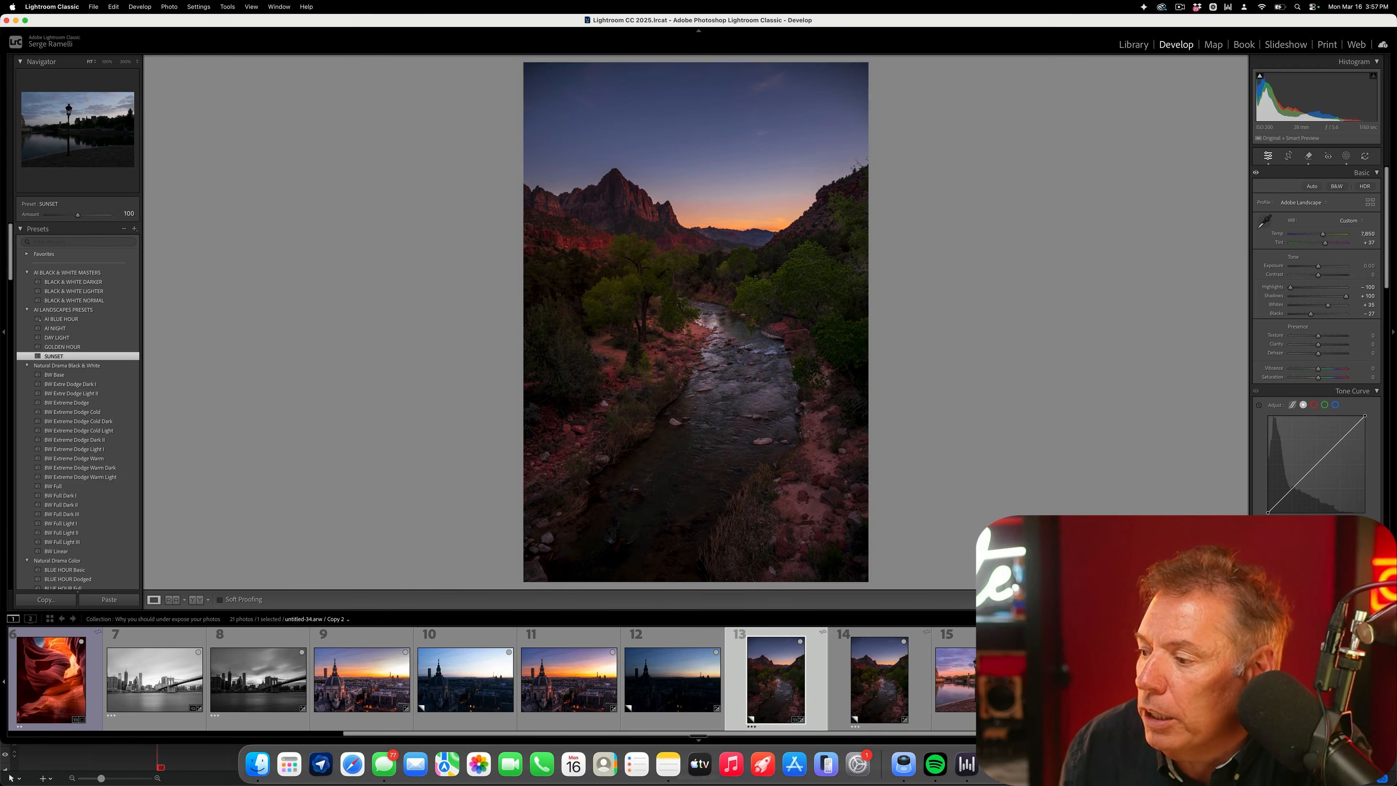
- Review the unedited and edited versions of the lamppost, Seine sunrise and Eiffel Tower street photos, and open the dark London photo
left_click(1086, 680)
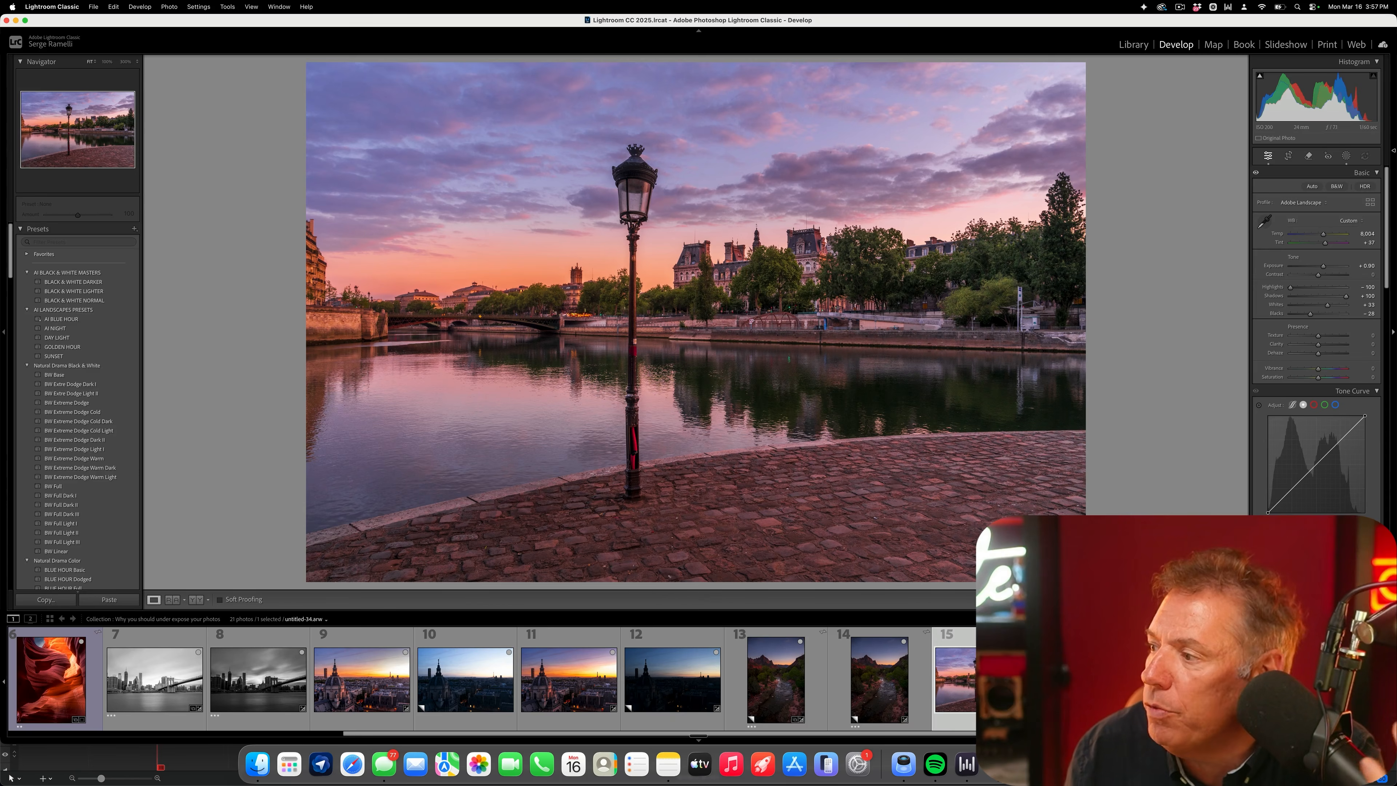
key("Right")
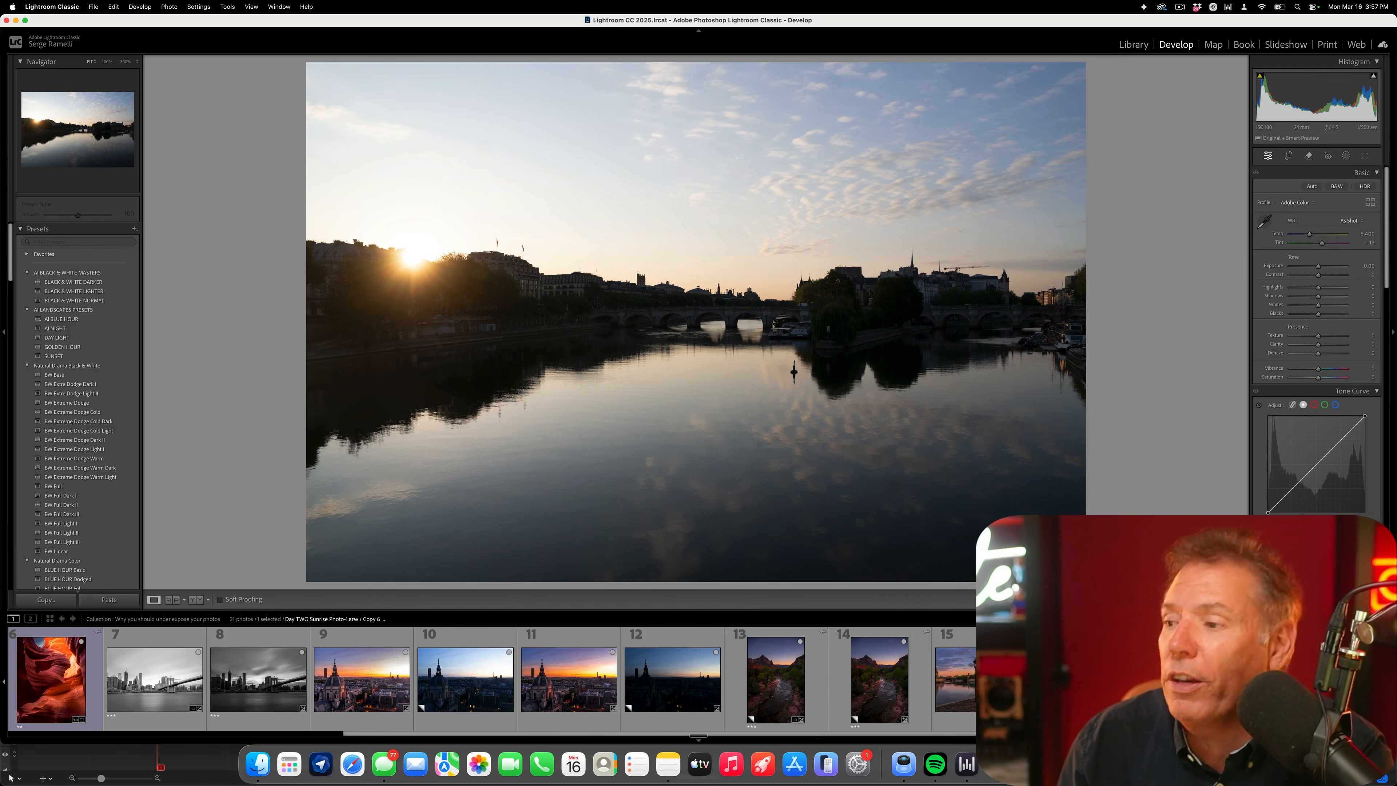
key("Right")
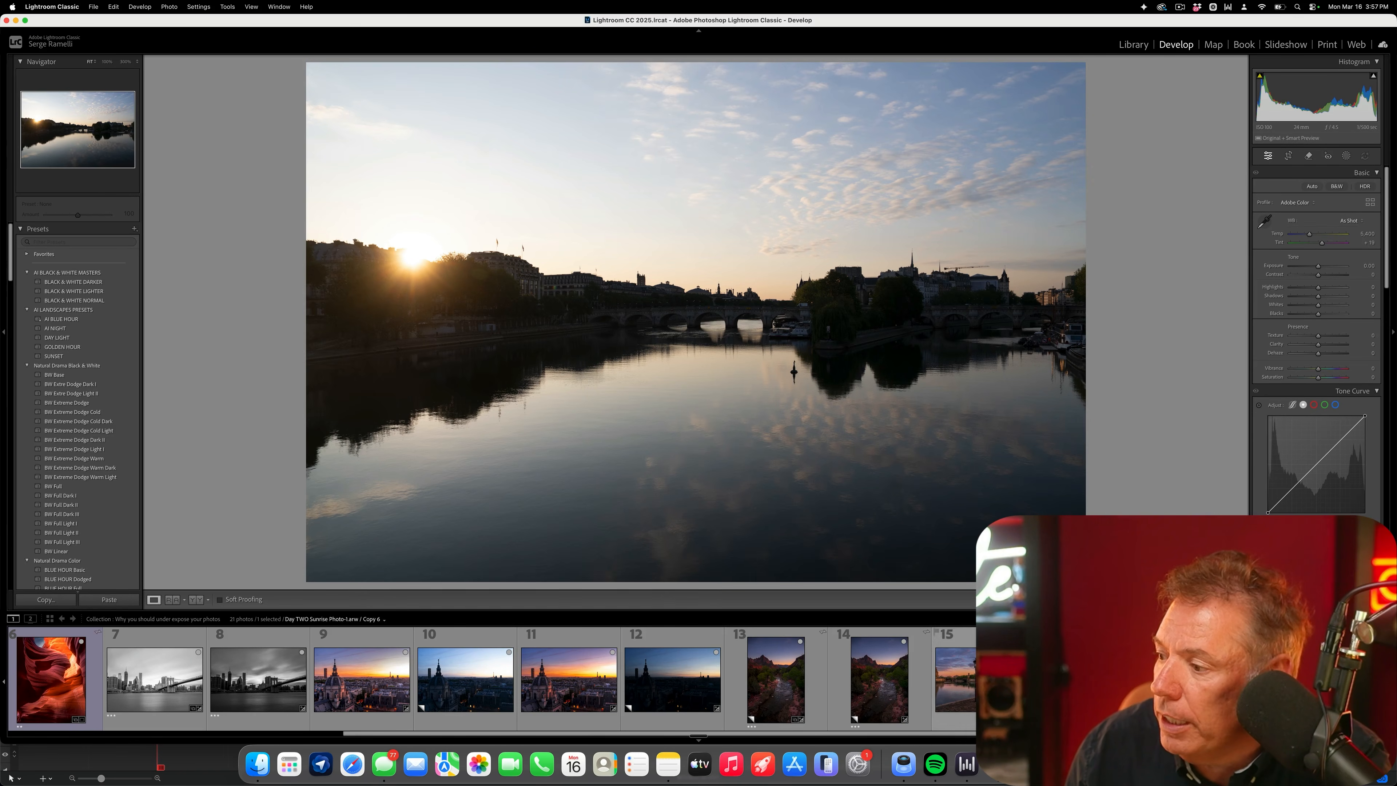
left_click(1188, 681)
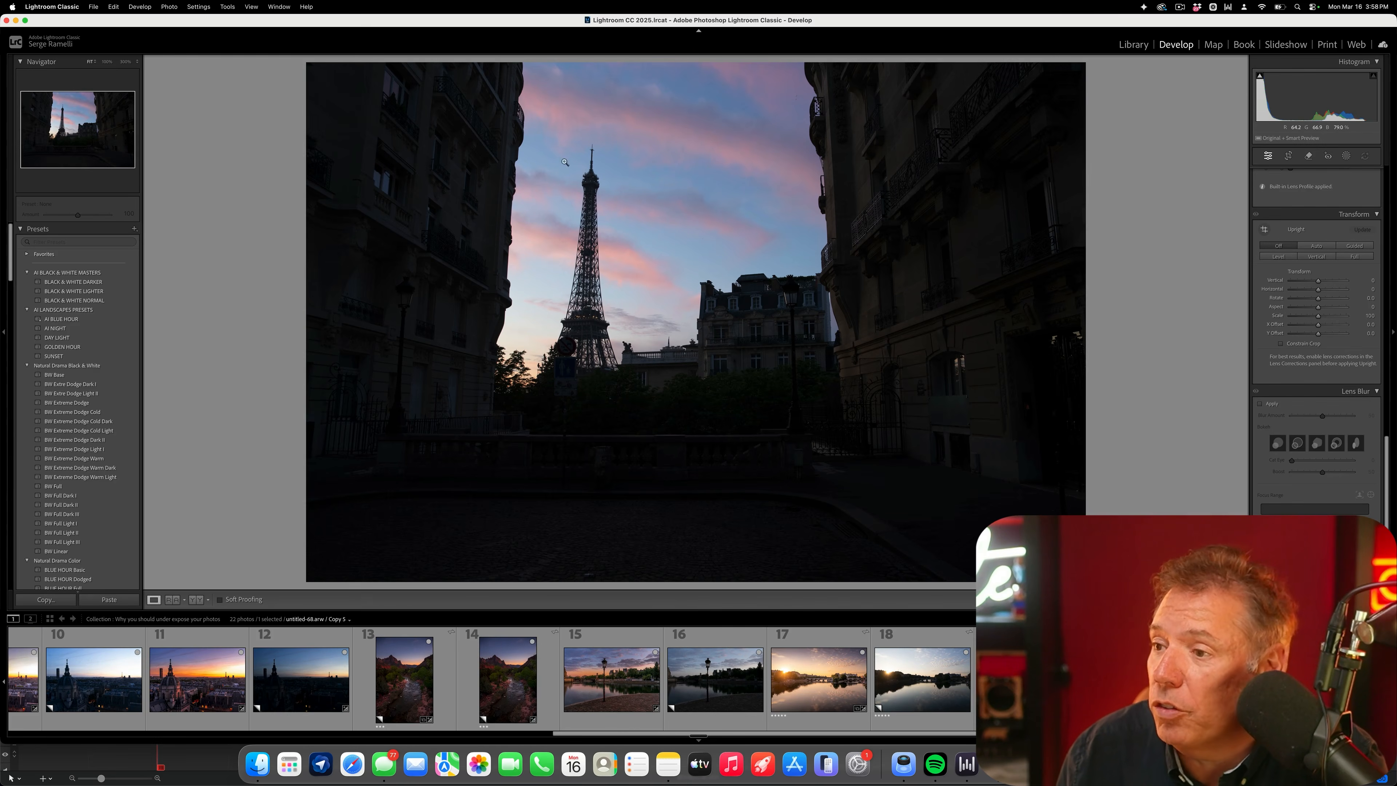
left_click(1026, 680)
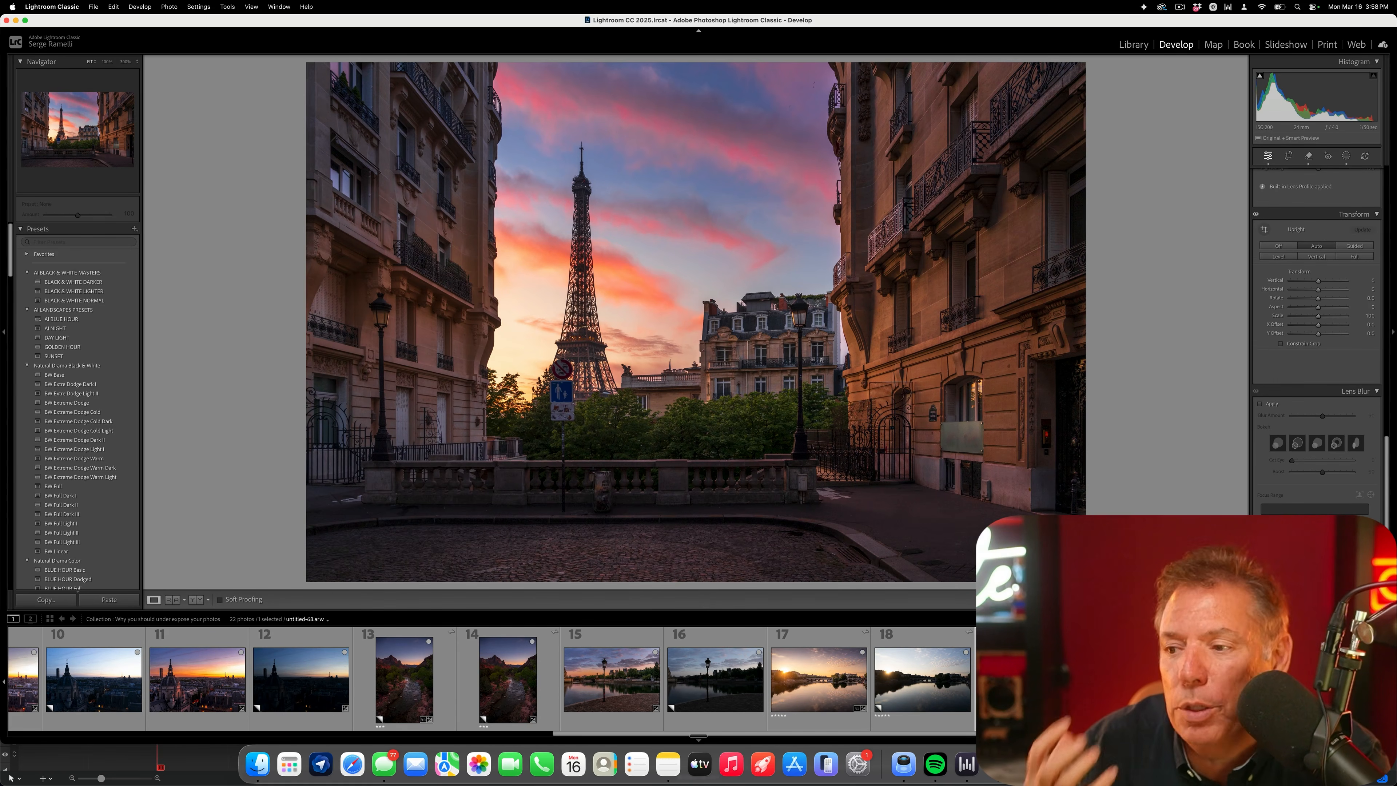
left_click(1336, 681)
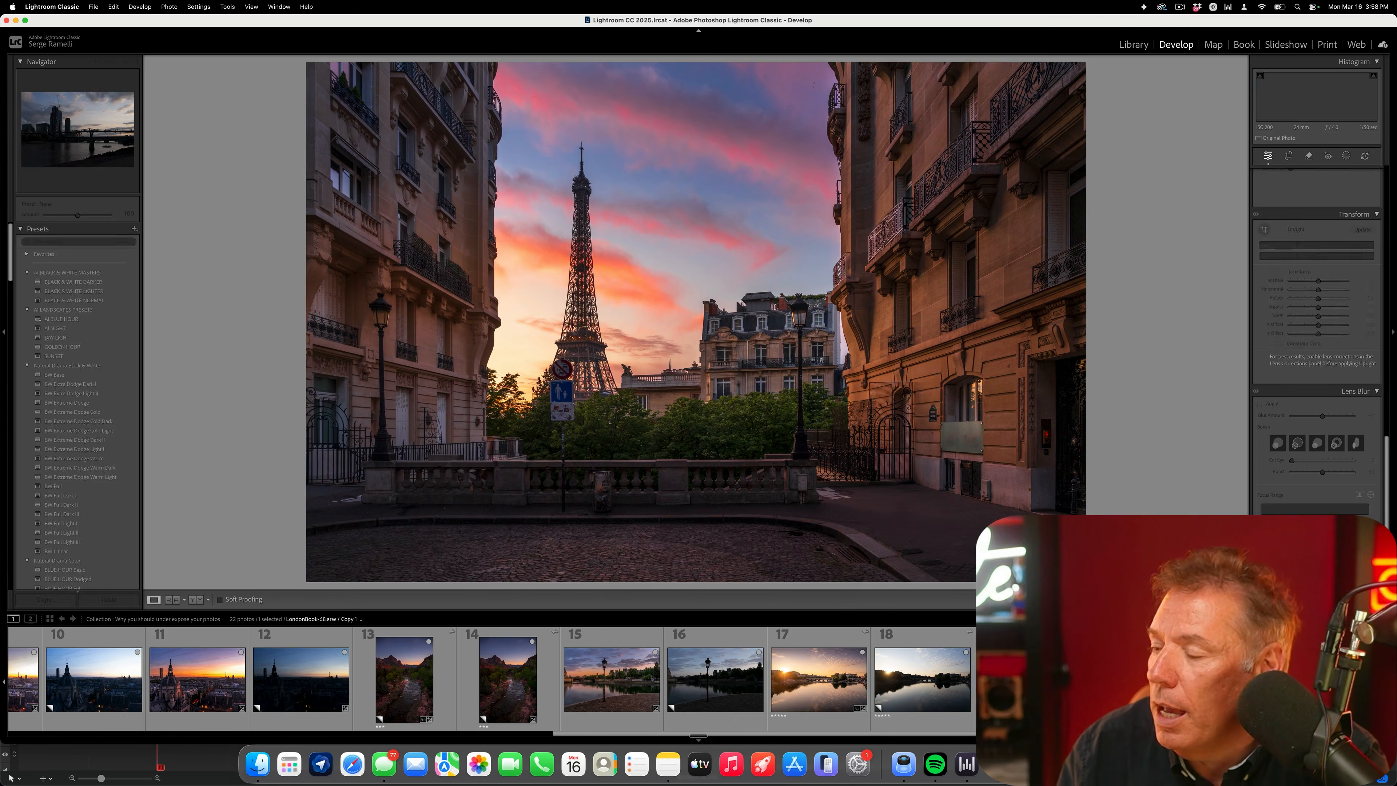